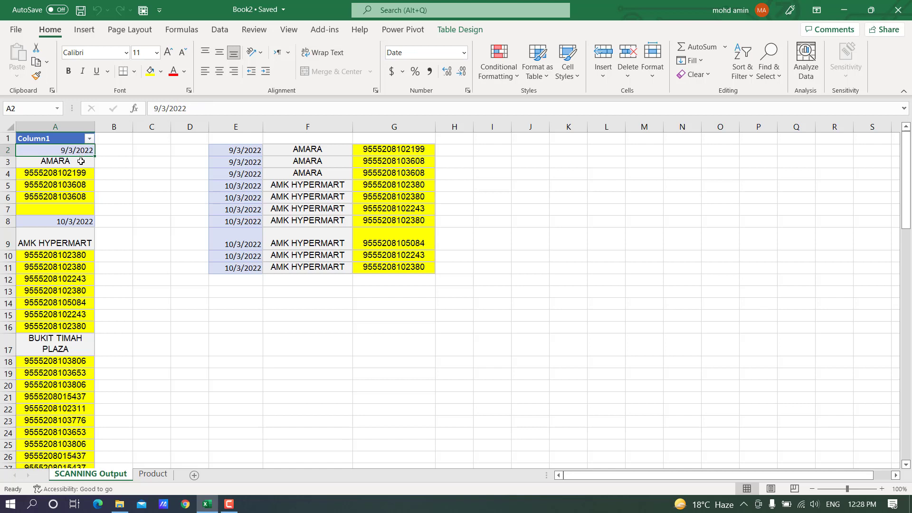
Compare the 9/3/2022 AMARA entries in column A with their restructured date, outlet and SKU rows in columns E to G.
click(80, 161)
drag(82, 174, 82, 197)
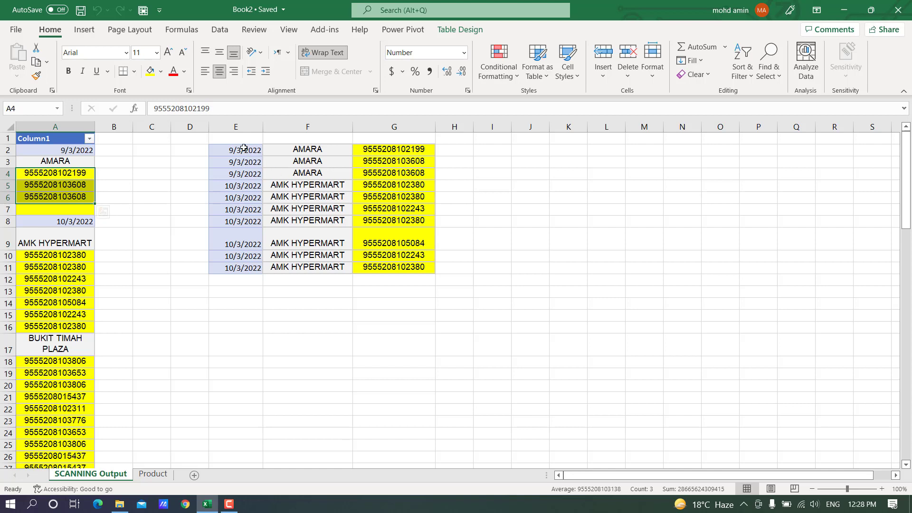
click(402, 149)
drag(85, 176, 90, 194)
drag(382, 150, 385, 174)
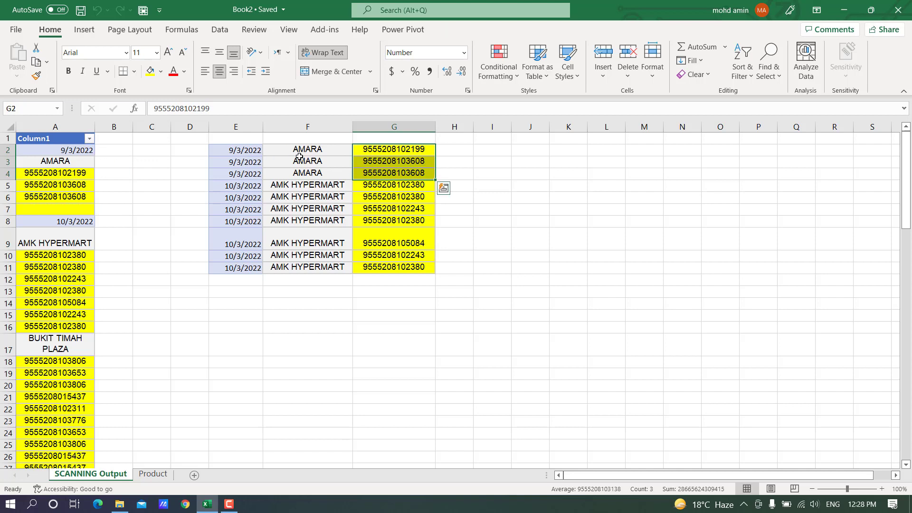
drag(309, 150, 316, 174)
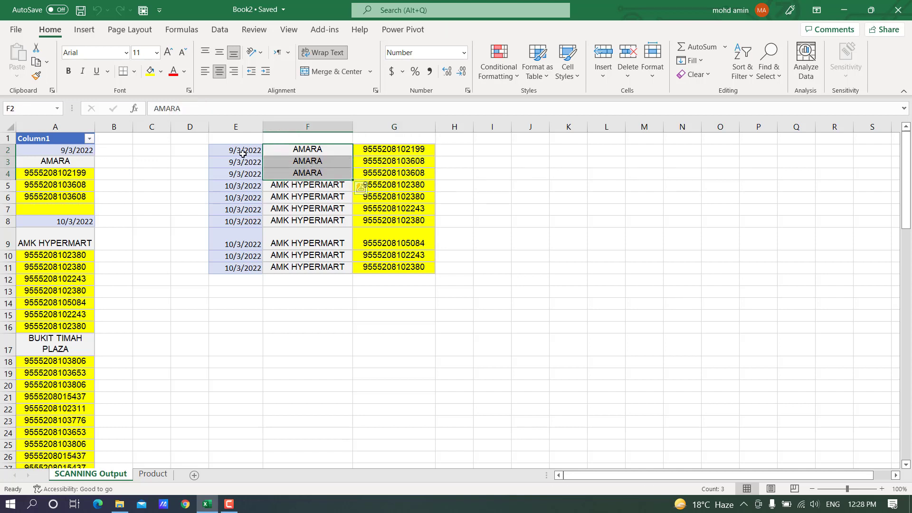
drag(240, 150, 238, 172)
click(74, 150)
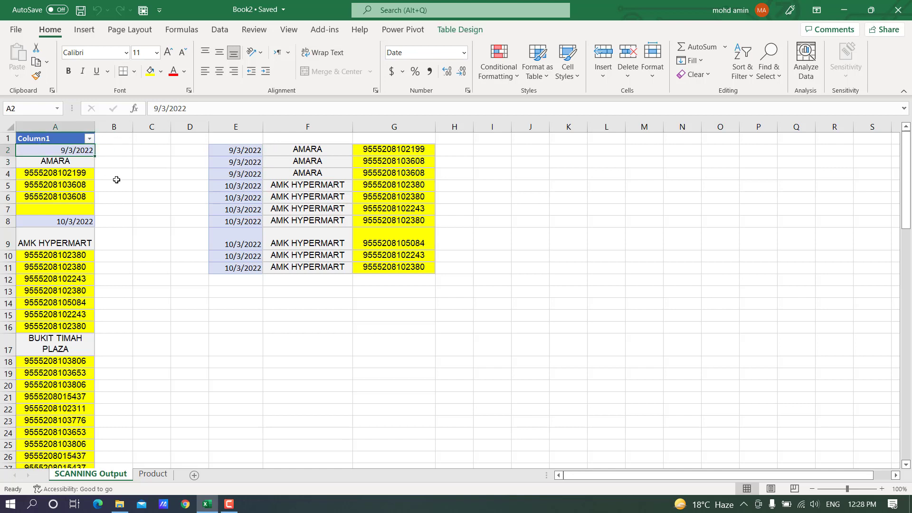
Compare the 10/3/2022 AMK HYPERMART scans in column A with their restructured rows in columns E to G.
drag(87, 257, 85, 328)
click(393, 186)
drag(393, 186, 394, 279)
drag(307, 185, 308, 243)
drag(245, 197, 245, 243)
click(350, 293)
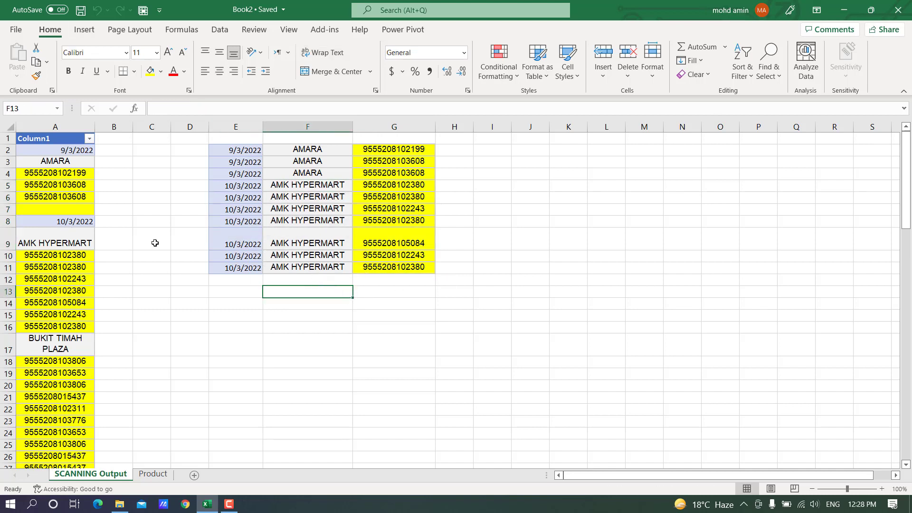
click(155, 244)
click(71, 209)
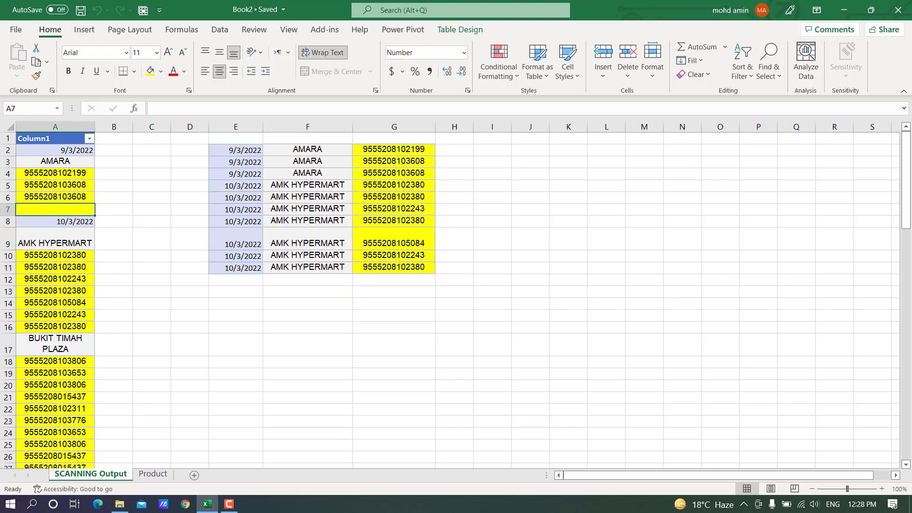
Examine the item names and SKUs on the Product sheet and the matching scanned codes on the SCANNING Output sheet.
click(155, 474)
click(74, 245)
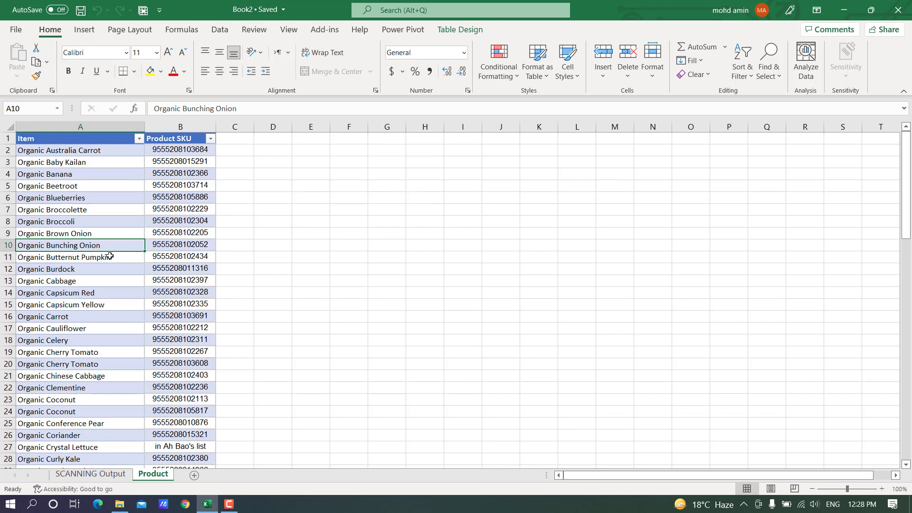
click(178, 245)
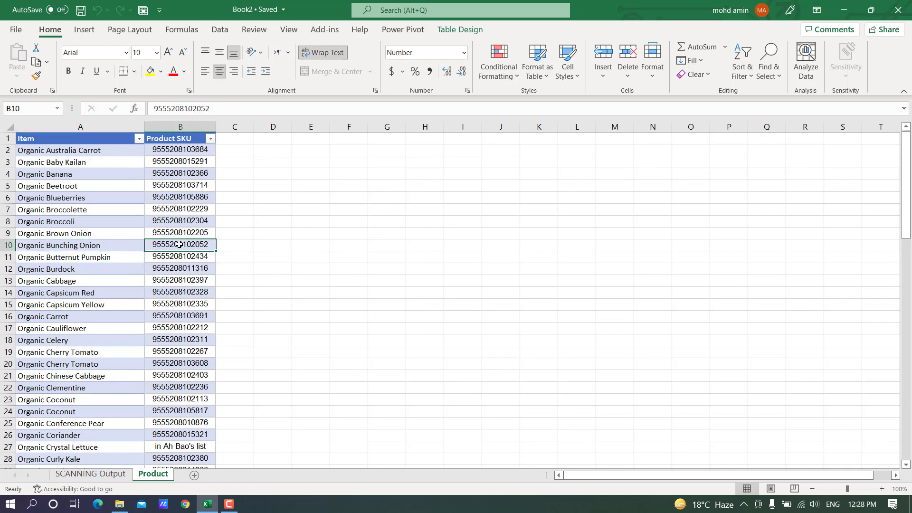
click(90, 474)
click(67, 255)
click(72, 279)
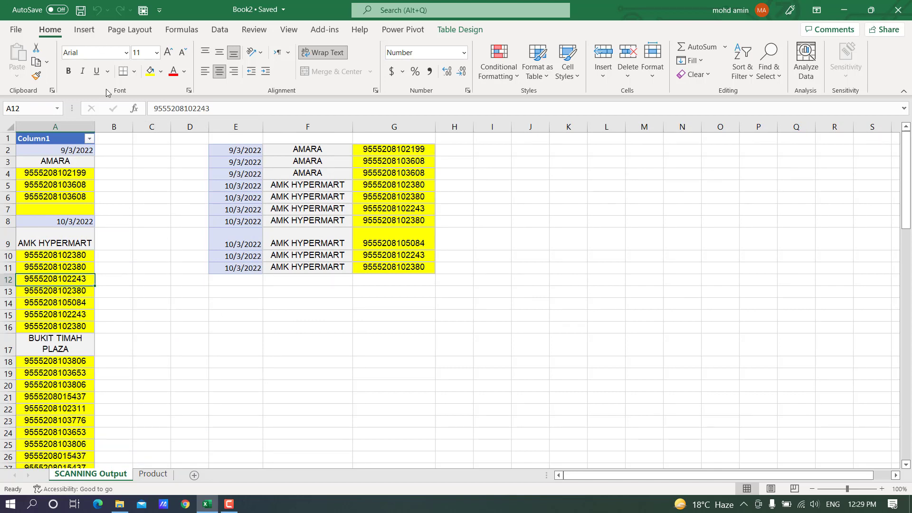
Check the table names of the scanned data table and the product table on their two sheets.
click(163, 212)
click(92, 196)
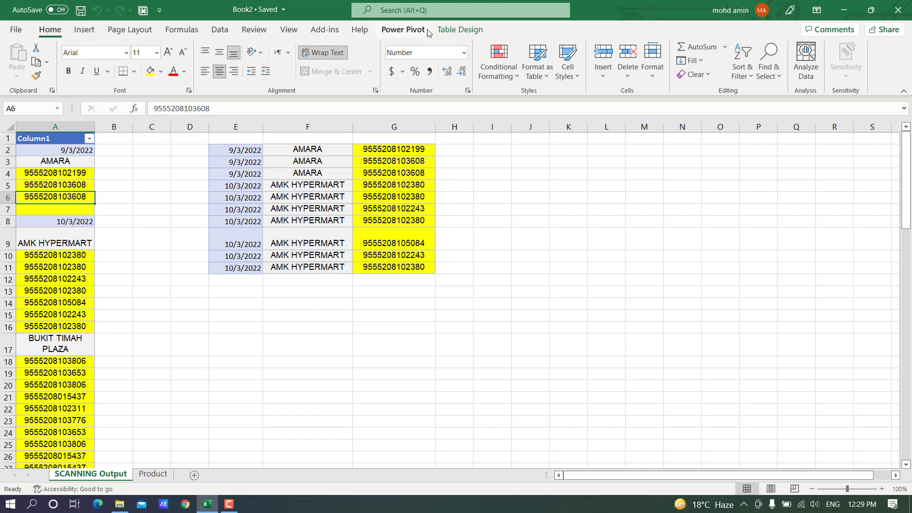
click(459, 30)
click(9, 62)
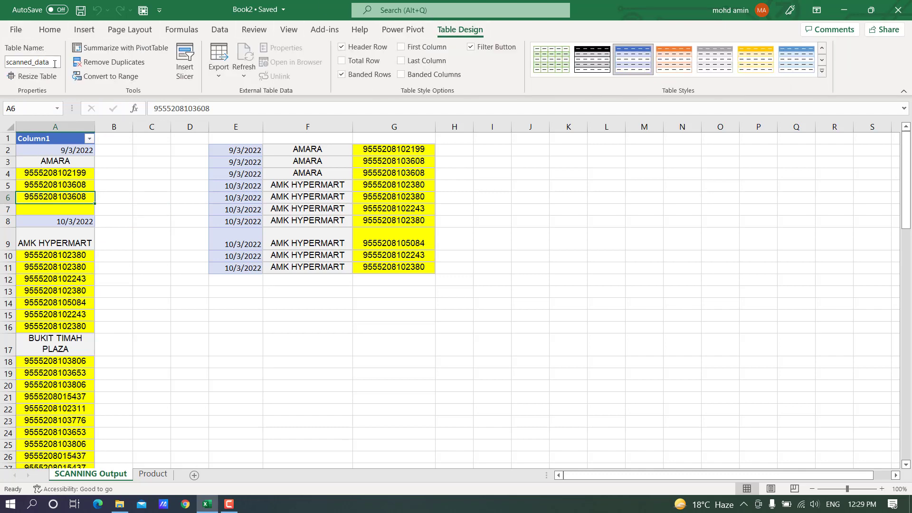
click(152, 473)
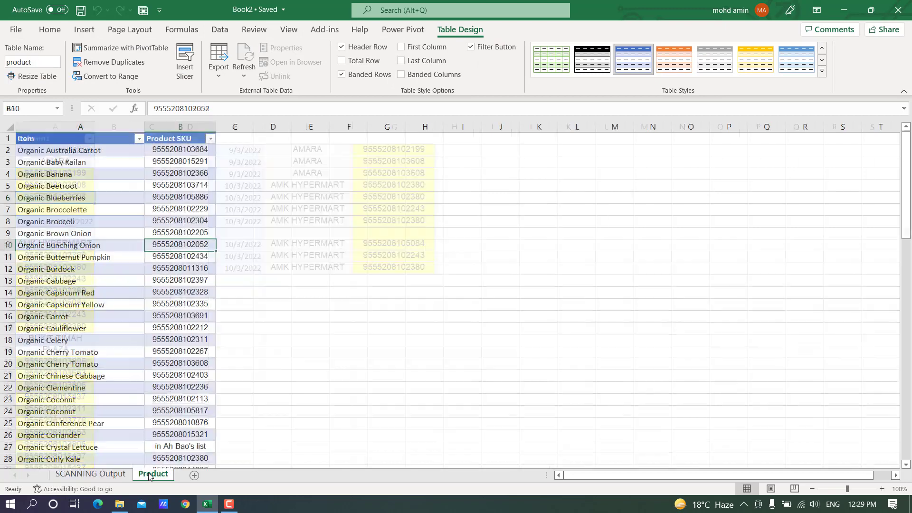
click(128, 270)
click(47, 65)
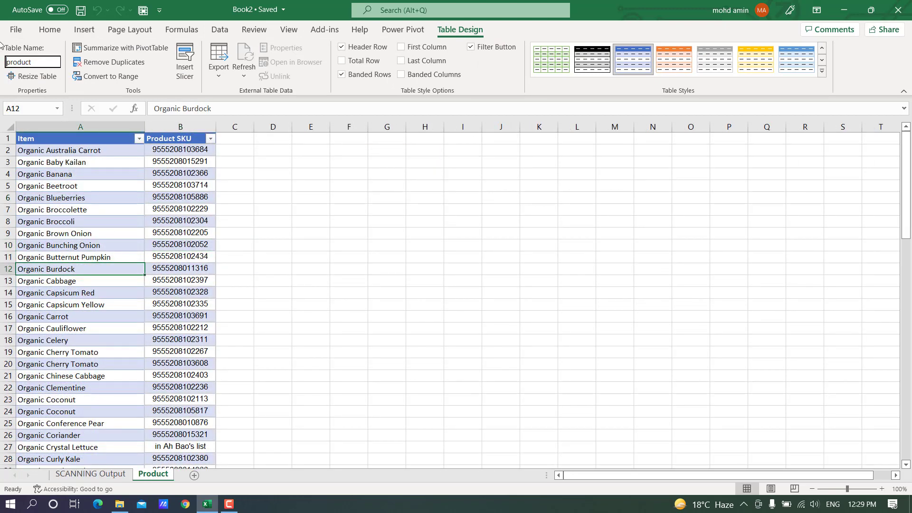
Load the scanned_data table from the SCANNING Output sheet into the Power Query Editor.
click(112, 474)
click(136, 209)
click(55, 185)
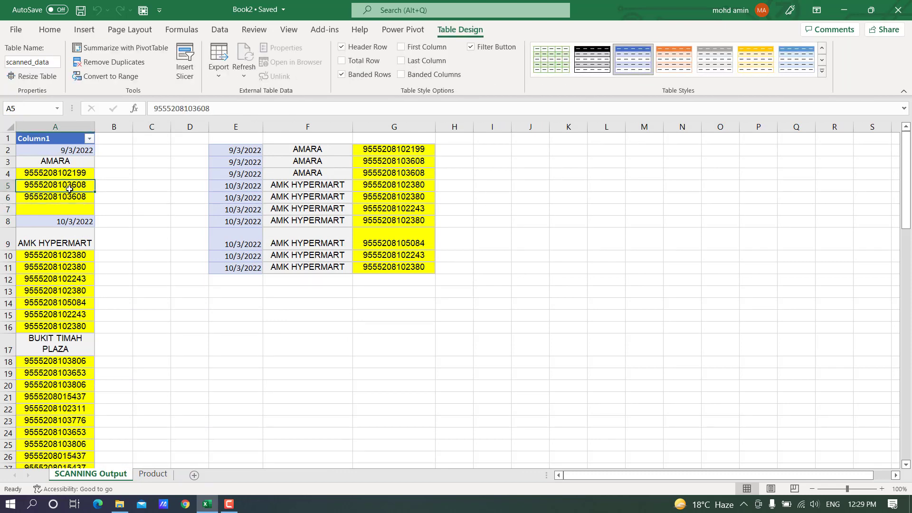
click(219, 29)
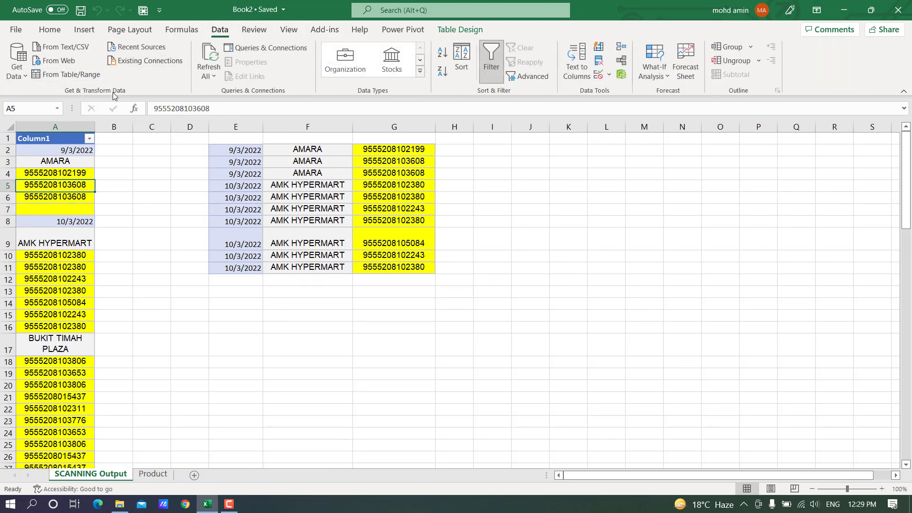
click(84, 76)
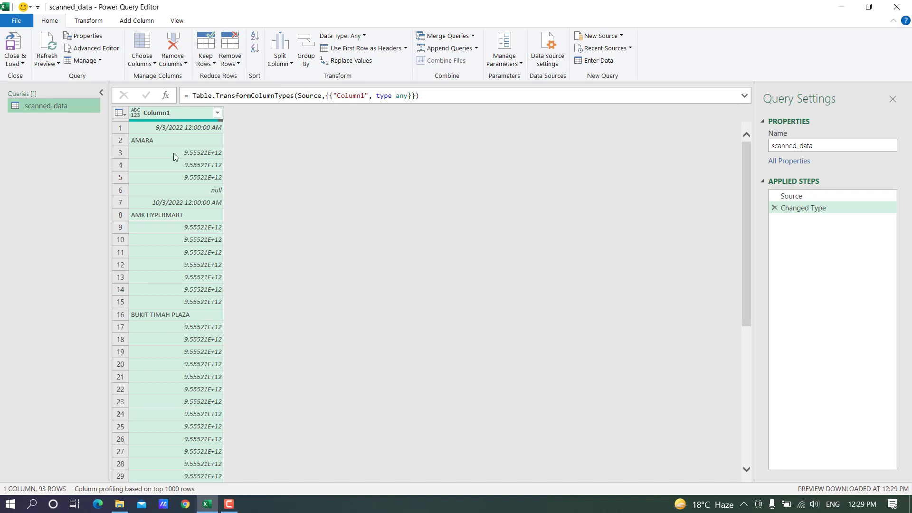
Set the data type of Column1 to Text and filter out its null rows.
click(135, 112)
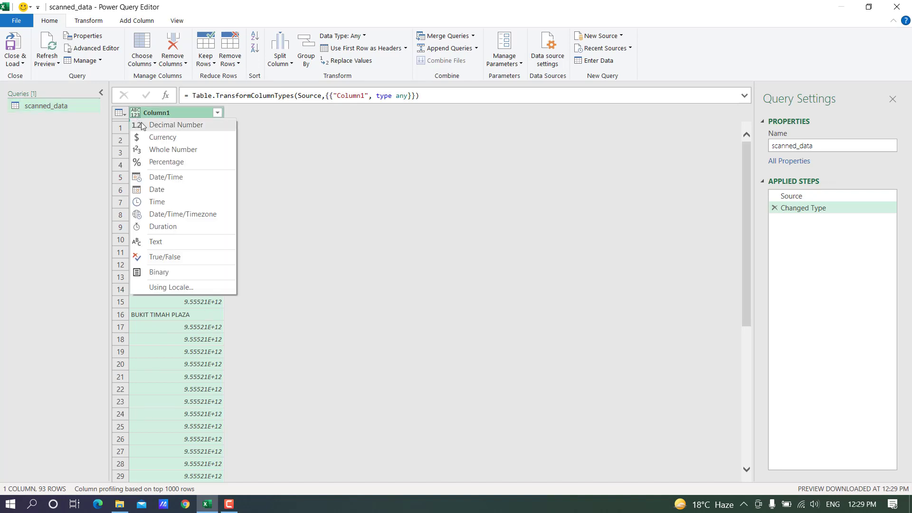
click(162, 241)
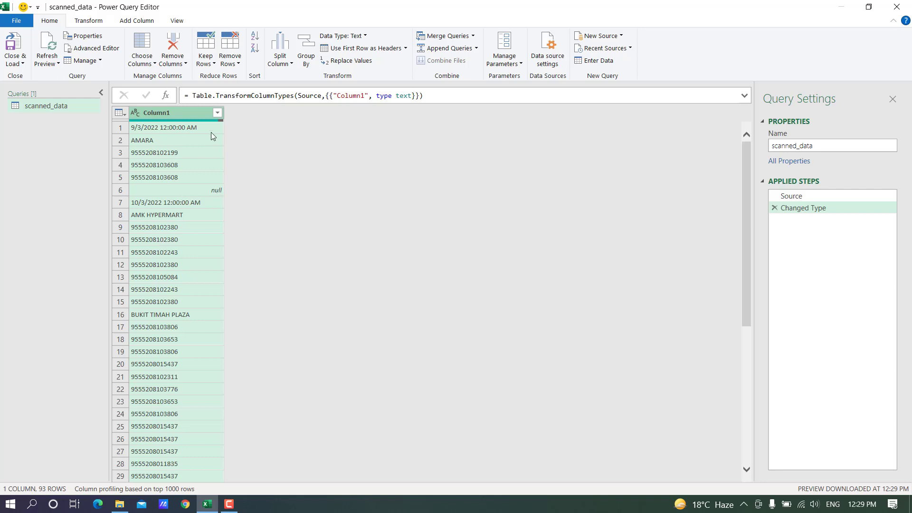
click(218, 114)
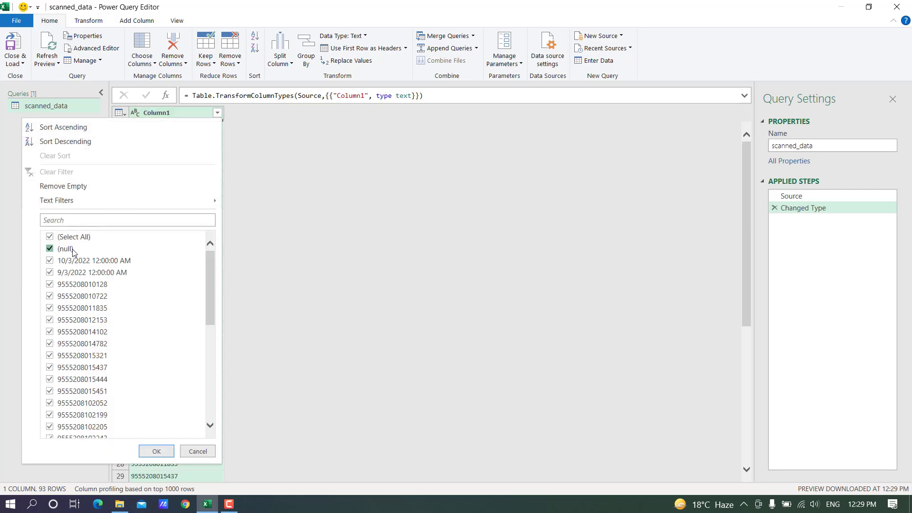
click(50, 249)
click(156, 451)
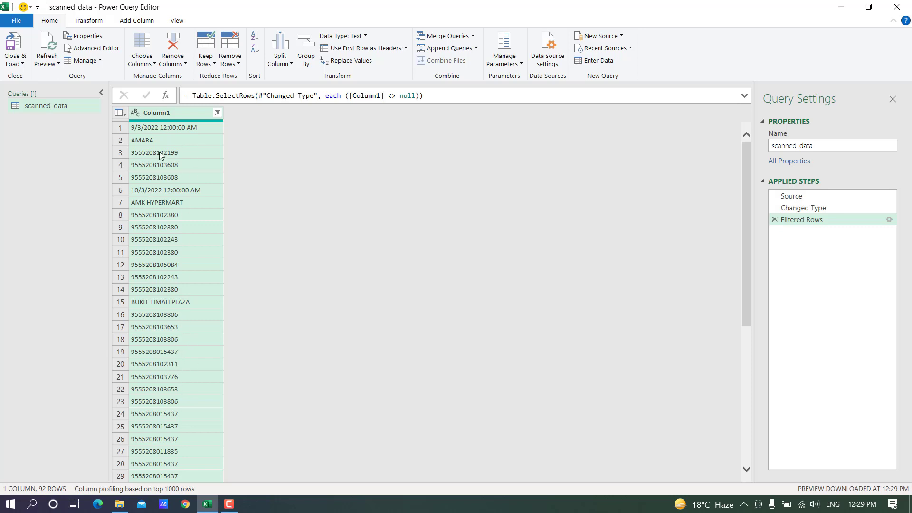
Duplicate Column1 and change the copy's data type to Whole Number.
right_click(174, 117)
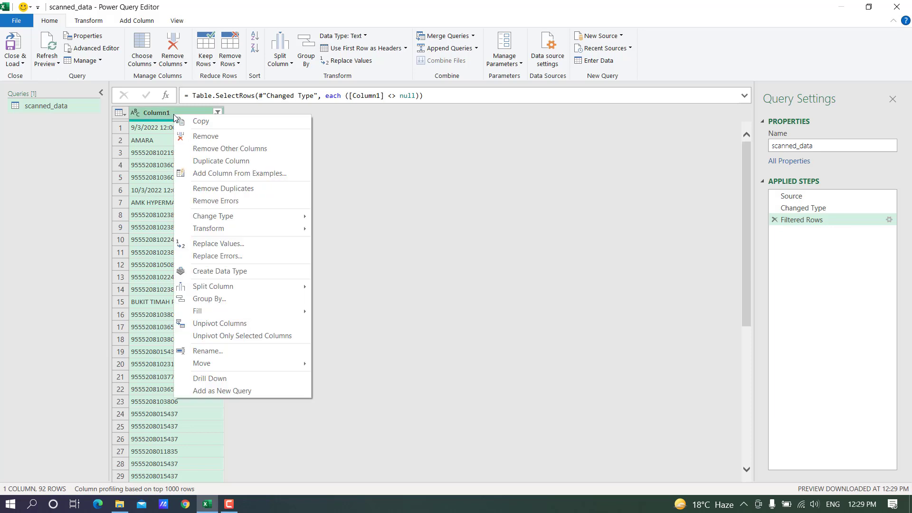
click(225, 162)
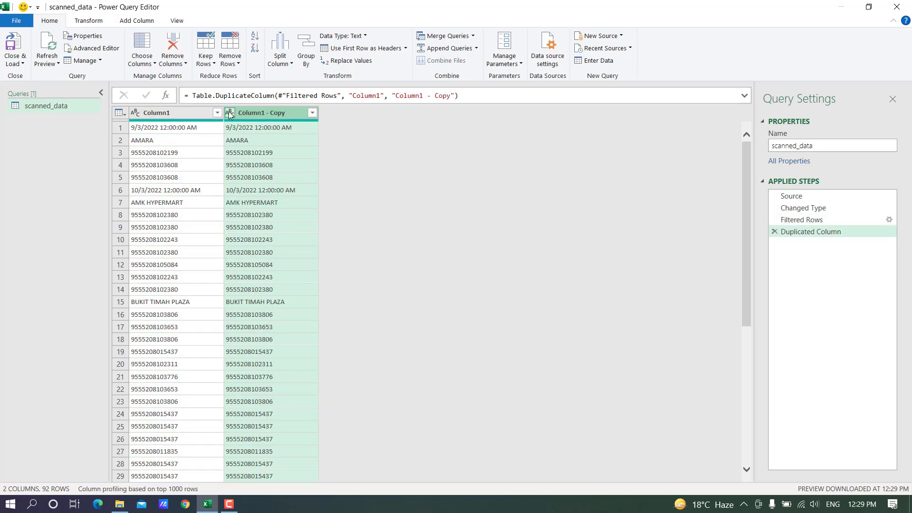
click(178, 154)
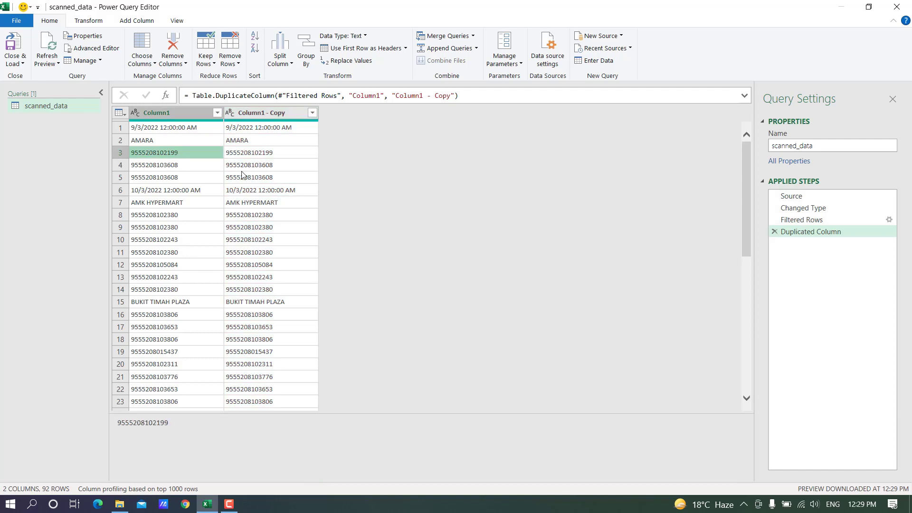
click(228, 113)
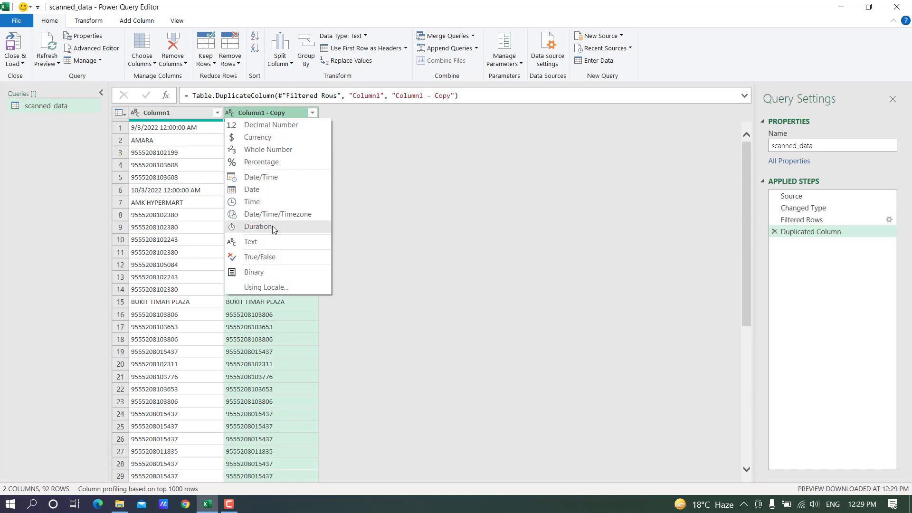
click(268, 150)
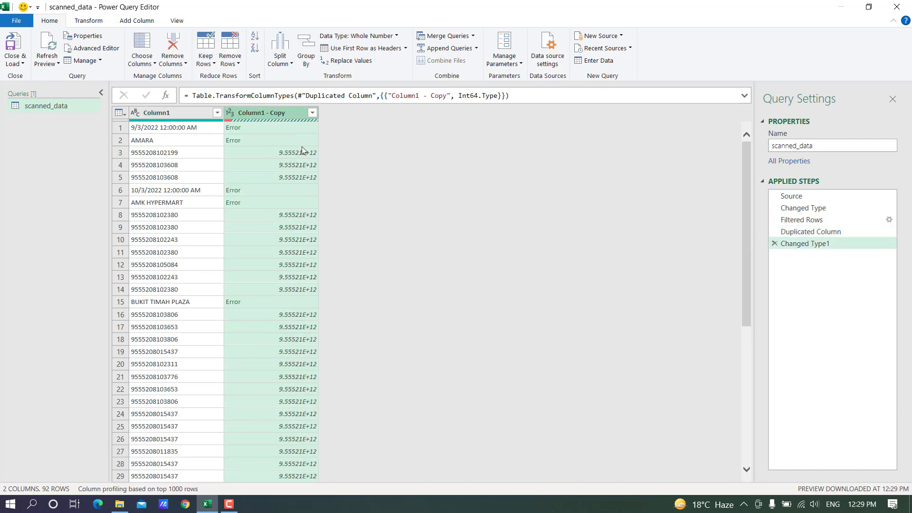
Inspect the conversion errors in Column1 - Copy and replace all errors in that column with null.
click(263, 153)
click(252, 191)
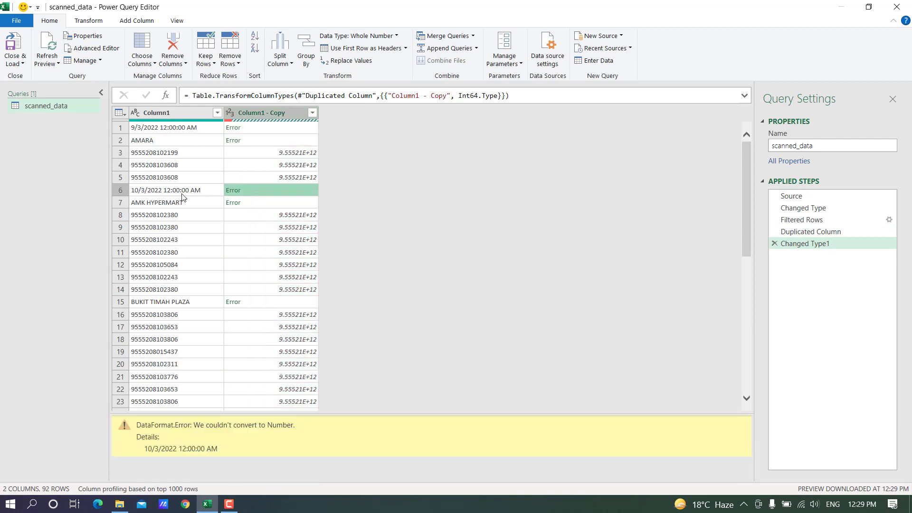
click(257, 205)
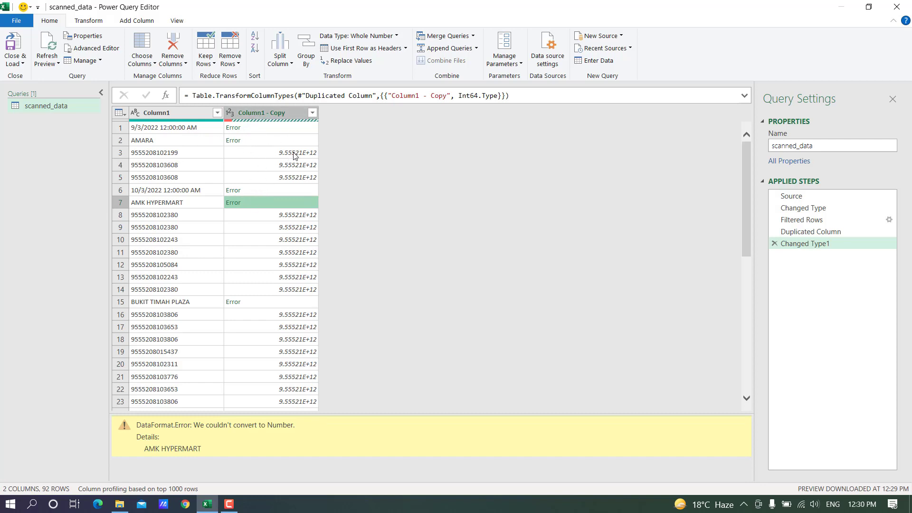
click(291, 114)
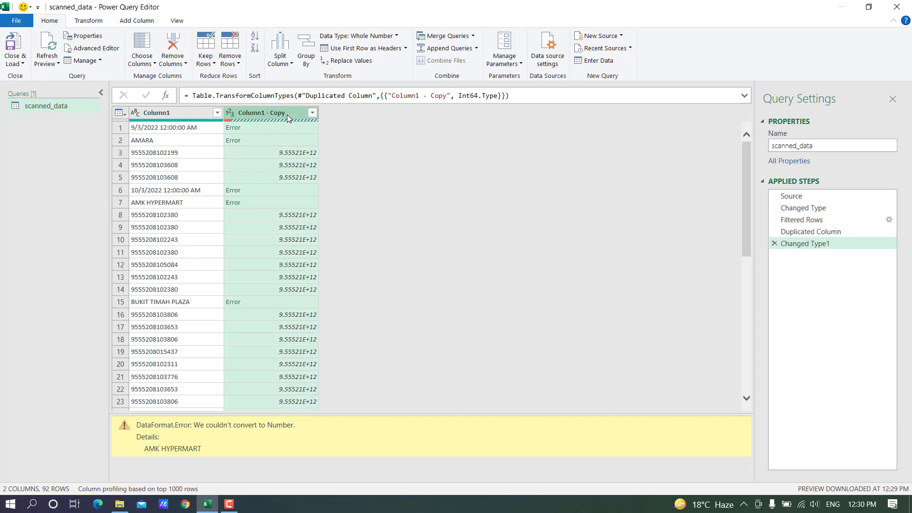
right_click(273, 113)
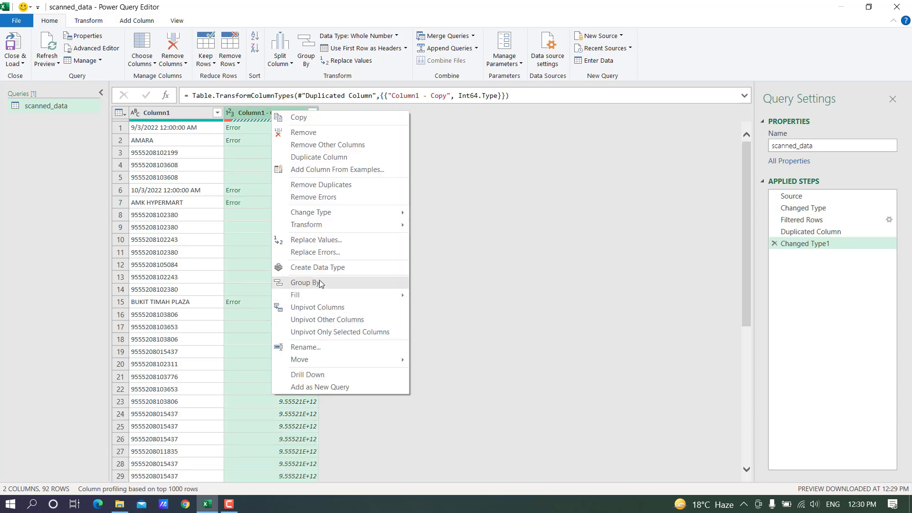
click(321, 254)
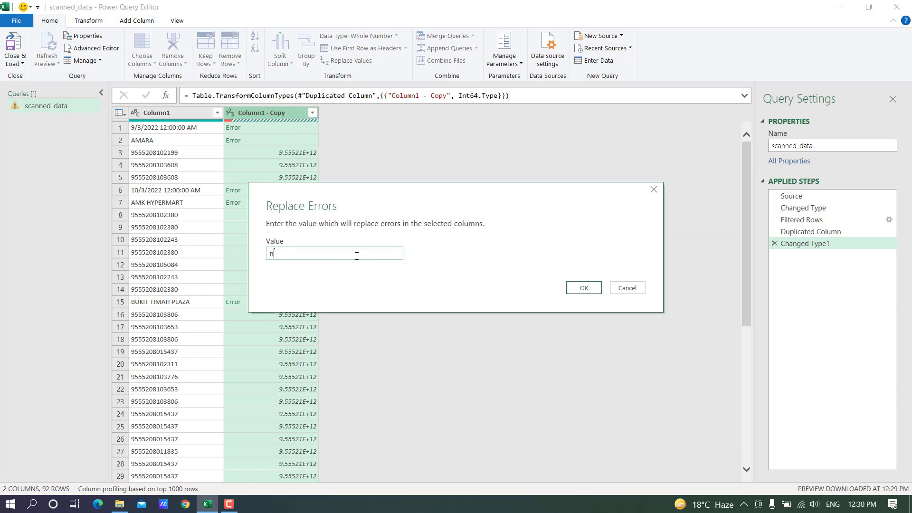
click(583, 288)
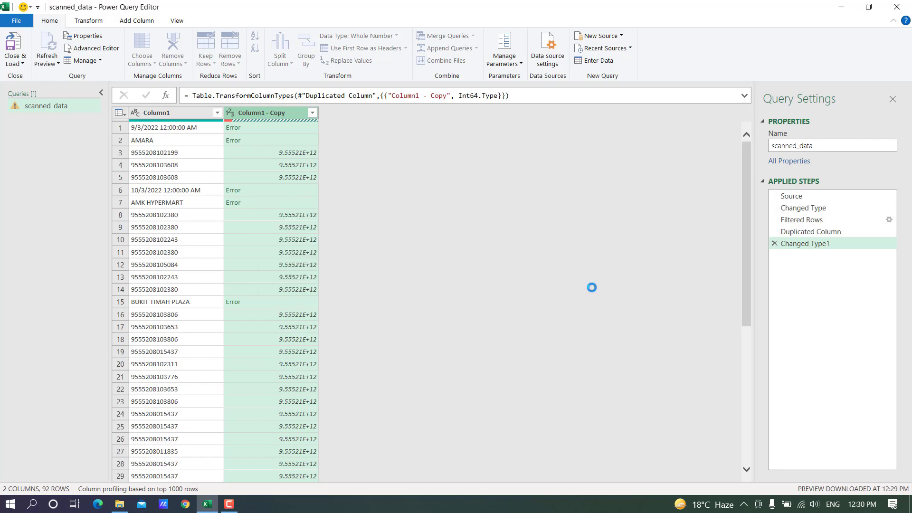
Rename the Column1 - Copy column to SKU.
double_click(266, 112)
text(SKU)
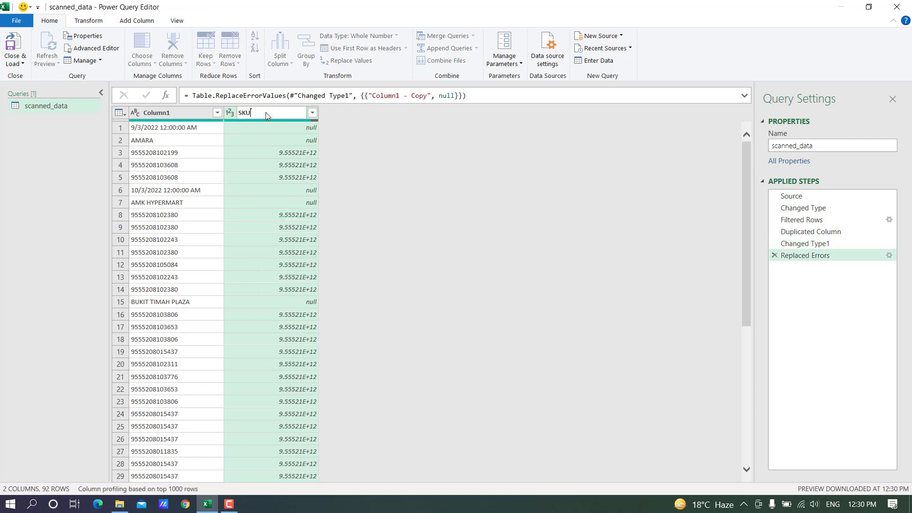
key(Return)
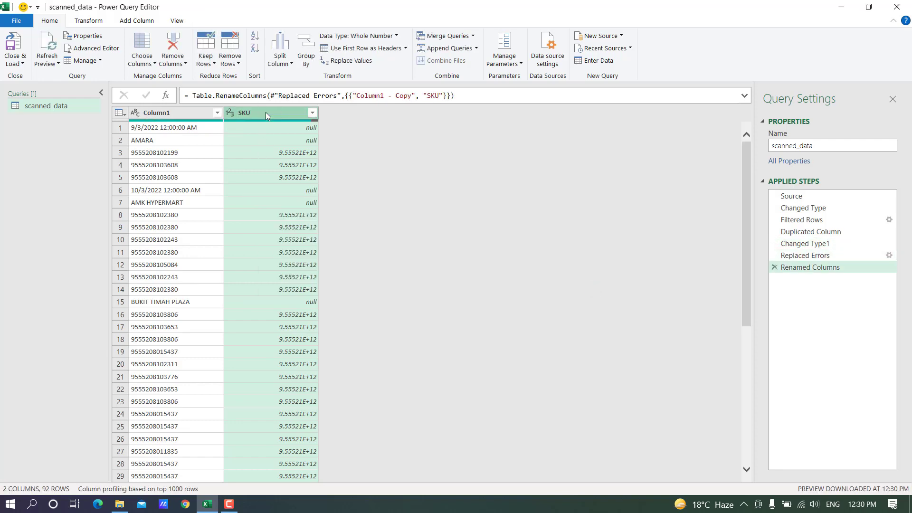
Start a conditional column with the rule: if Column1 contains "/", output the value of Column1.
click(181, 118)
click(137, 20)
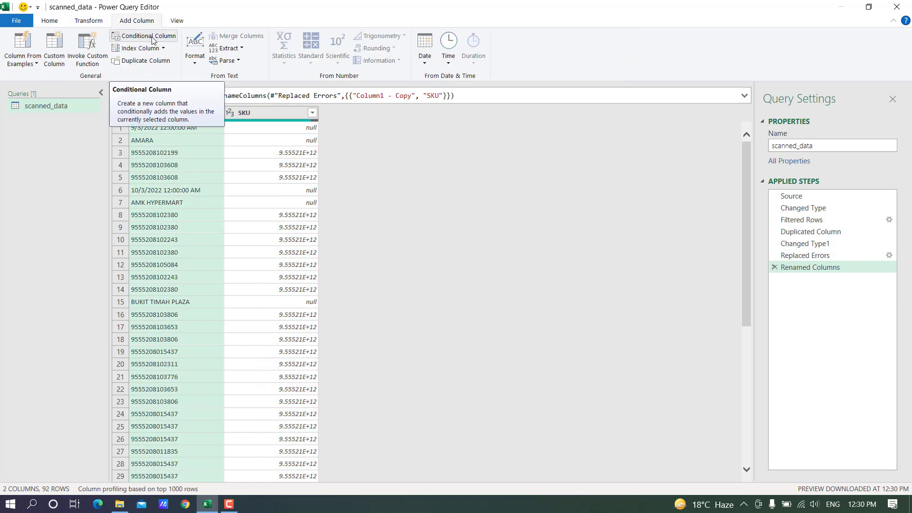
click(151, 38)
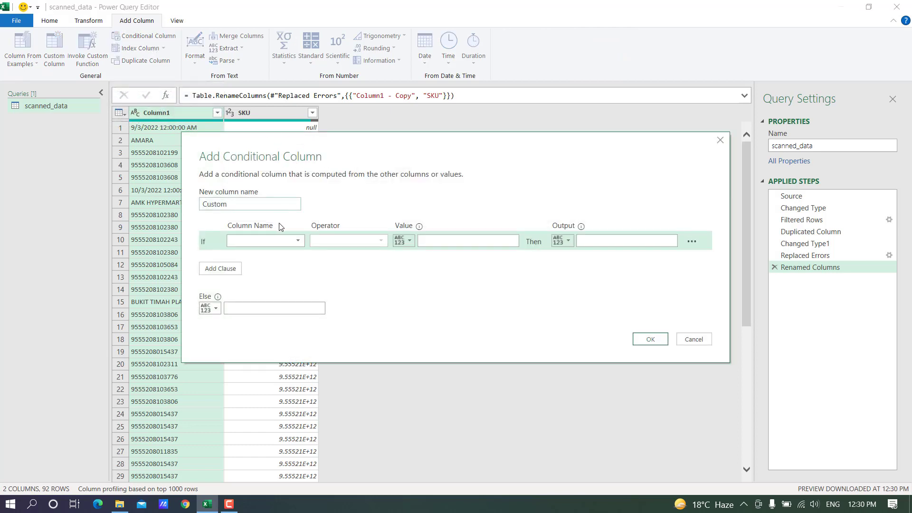
click(290, 241)
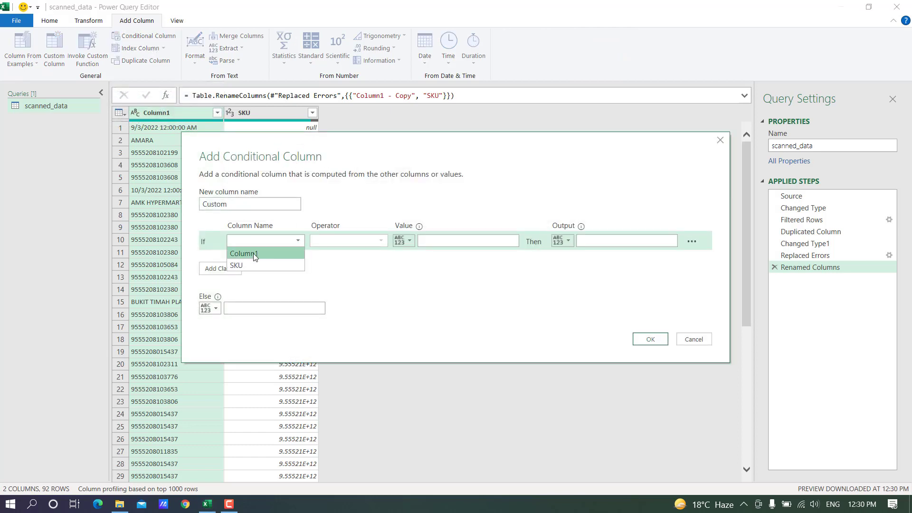
click(253, 253)
click(357, 240)
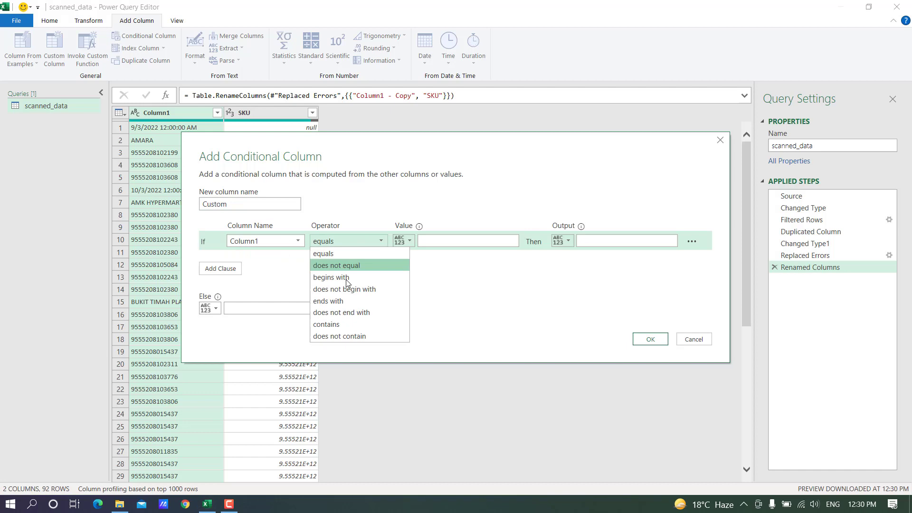
click(339, 324)
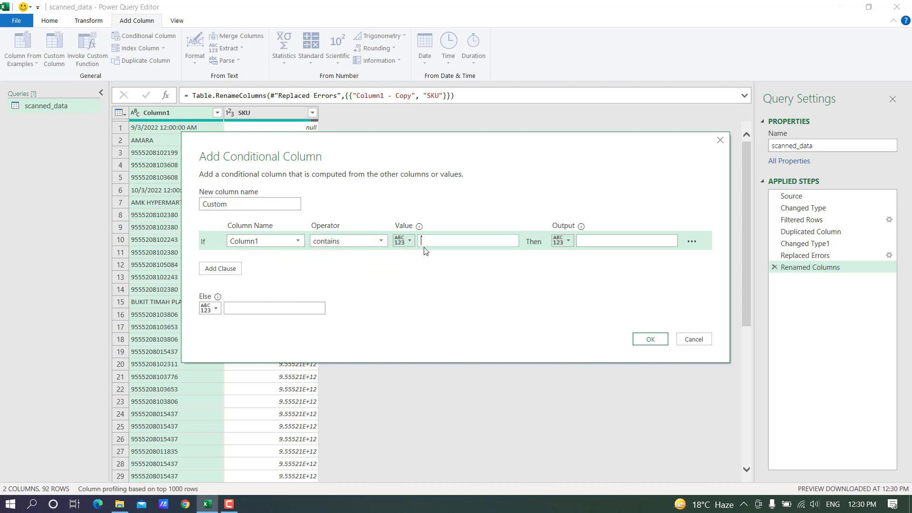
click(565, 241)
click(580, 265)
click(618, 241)
click(611, 255)
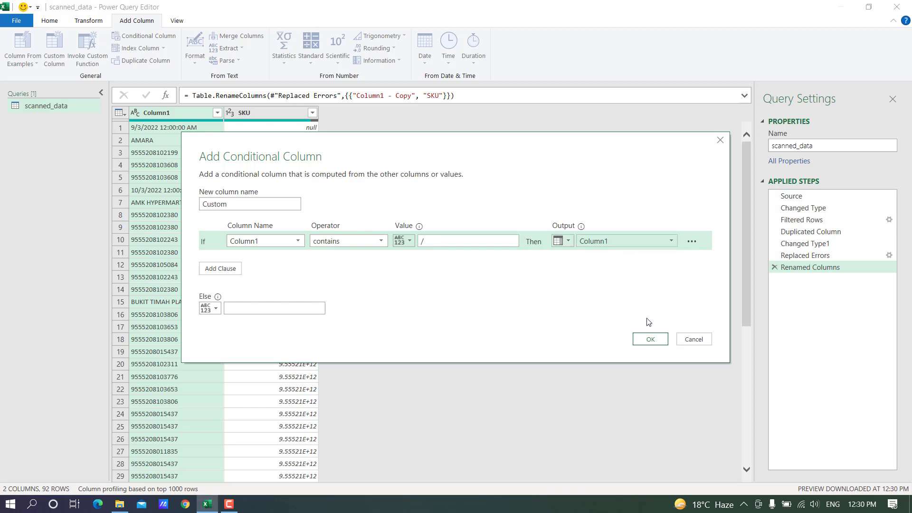
Name the conditional column Date_ and add it to the query.
double_click(255, 207)
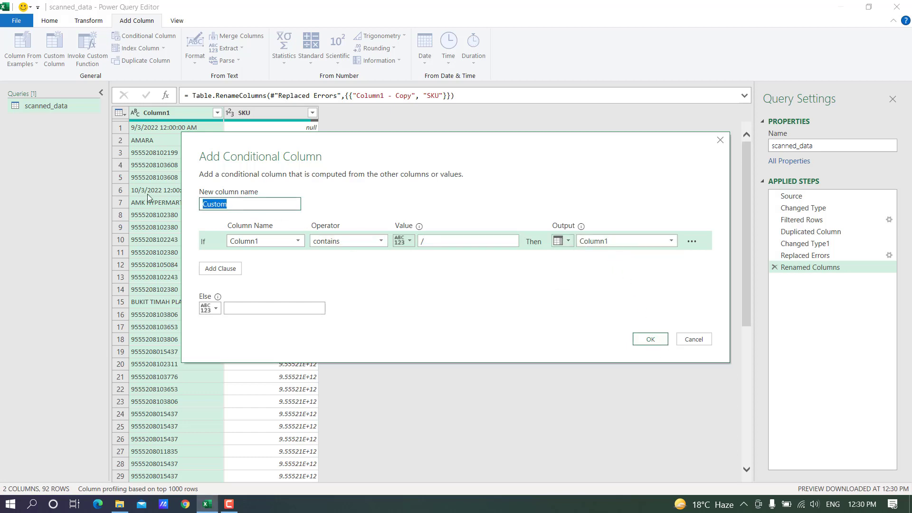
text(Date_)
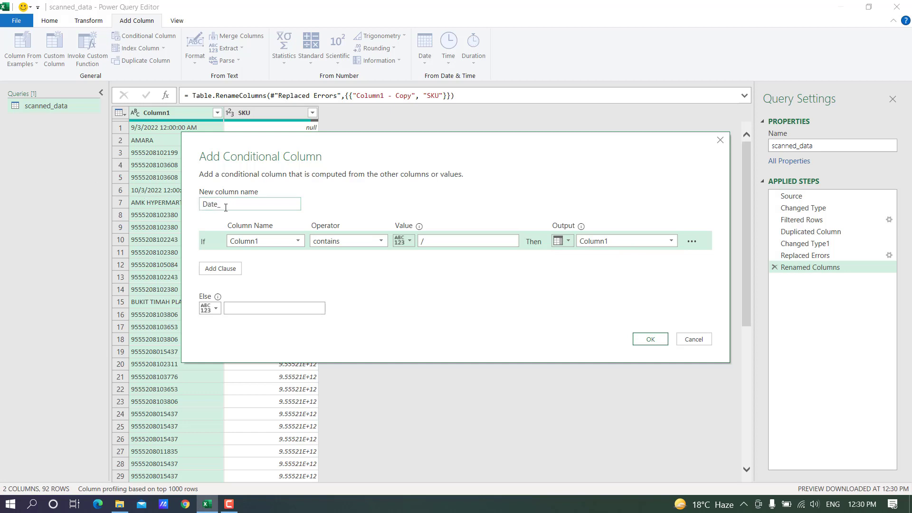
click(649, 340)
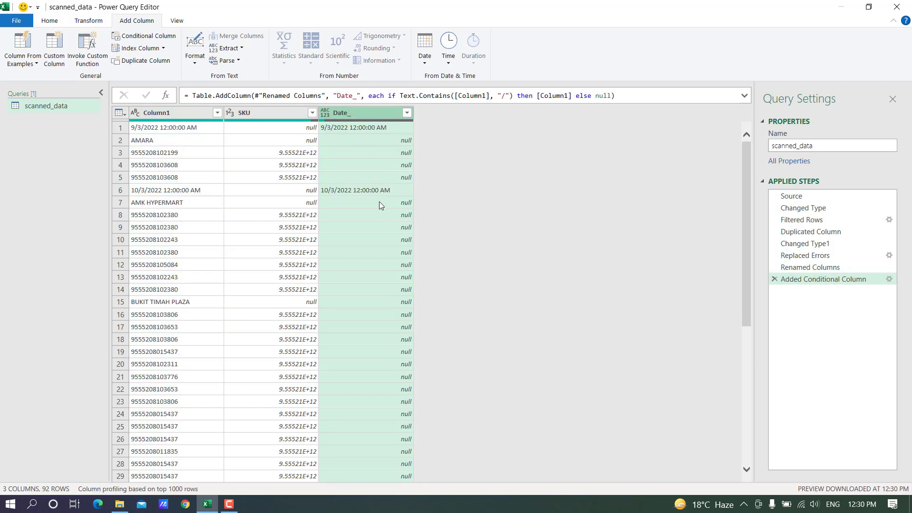
Compare the AMARA row's values across Column1, SKU and Date_ to work out a condition identifying store names.
click(185, 142)
click(270, 141)
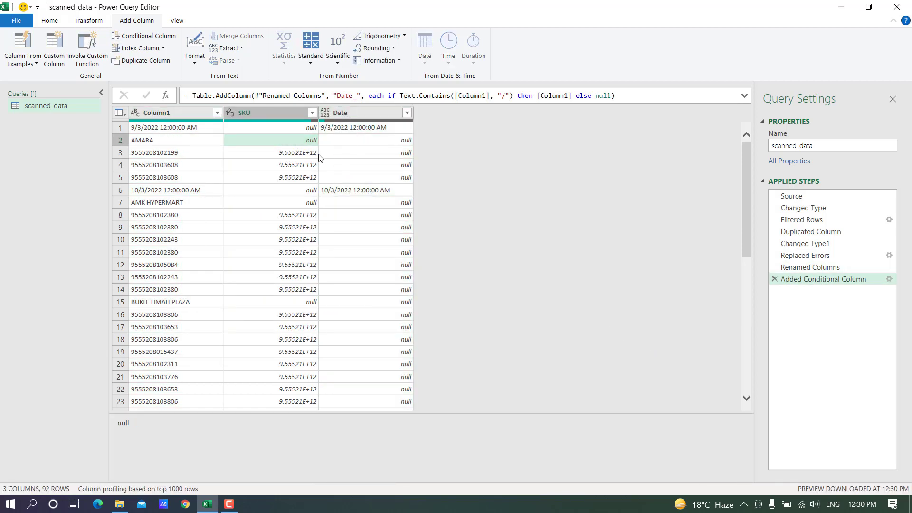
click(147, 139)
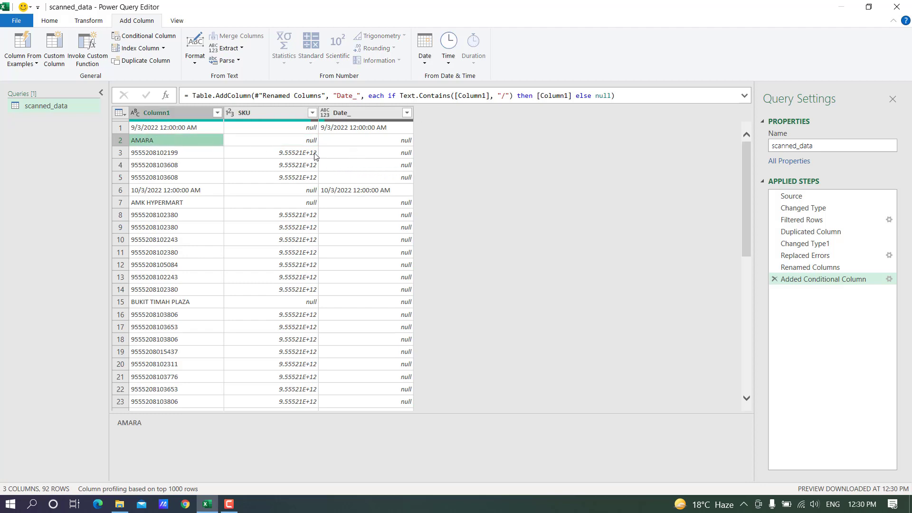
click(292, 141)
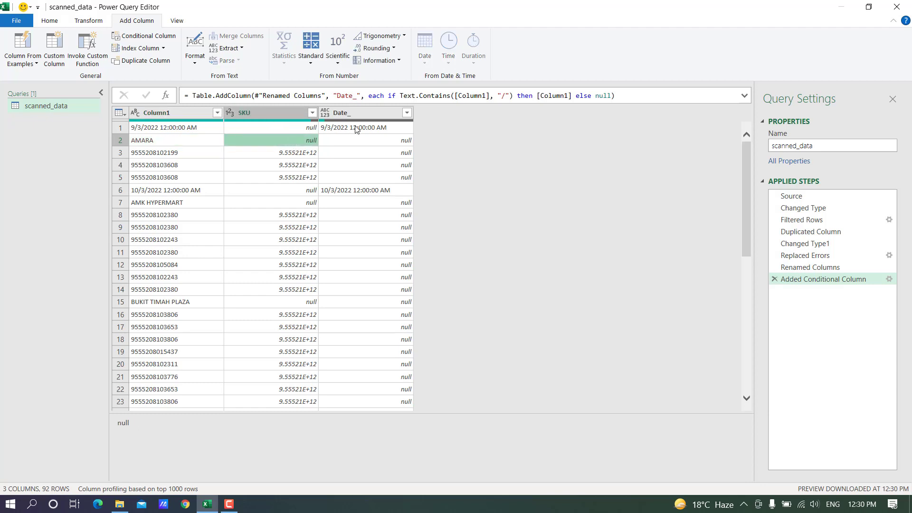
click(380, 144)
click(195, 143)
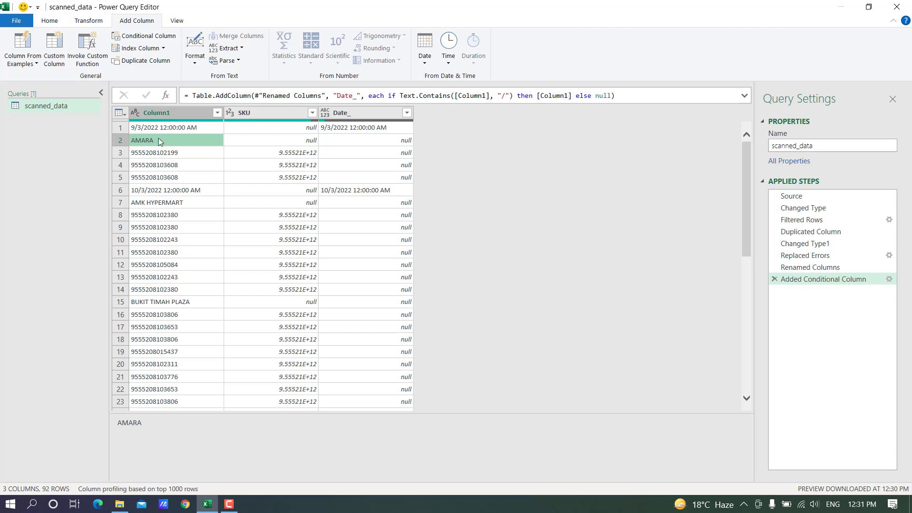
click(354, 116)
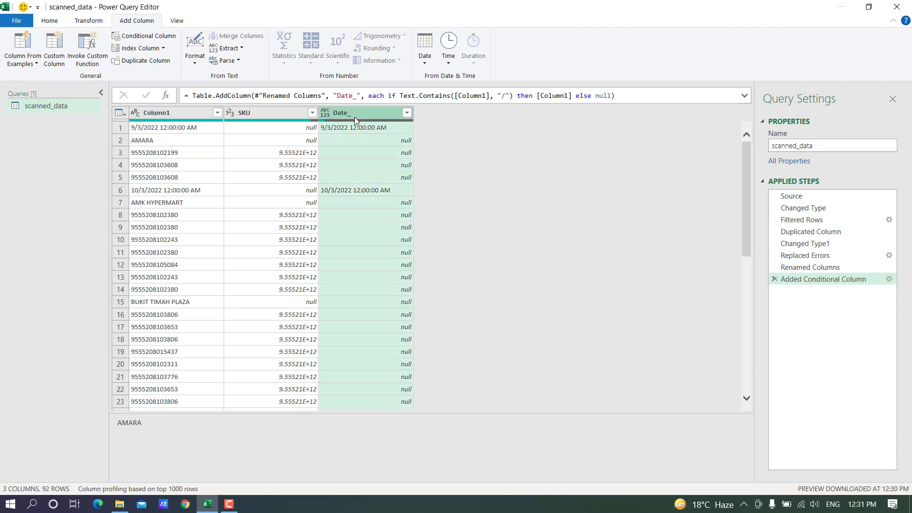
Start another conditional column and name it Store.
click(144, 38)
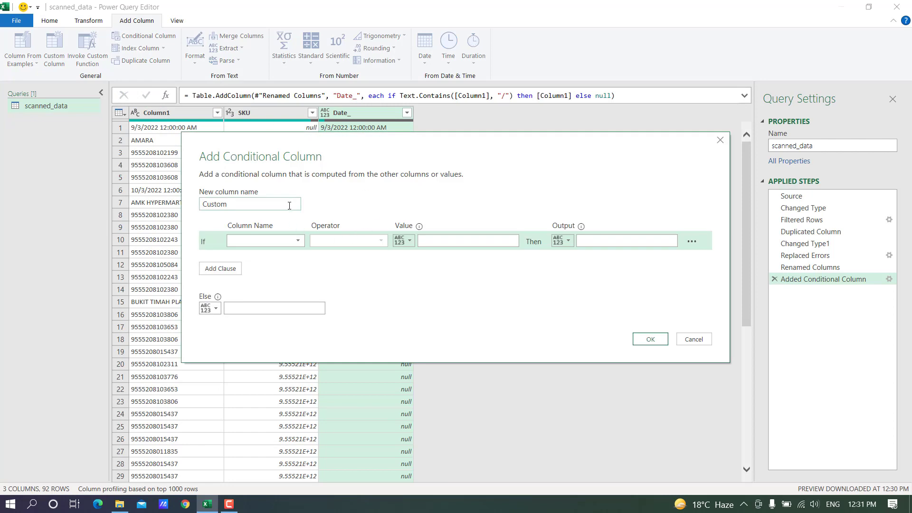
click(260, 208)
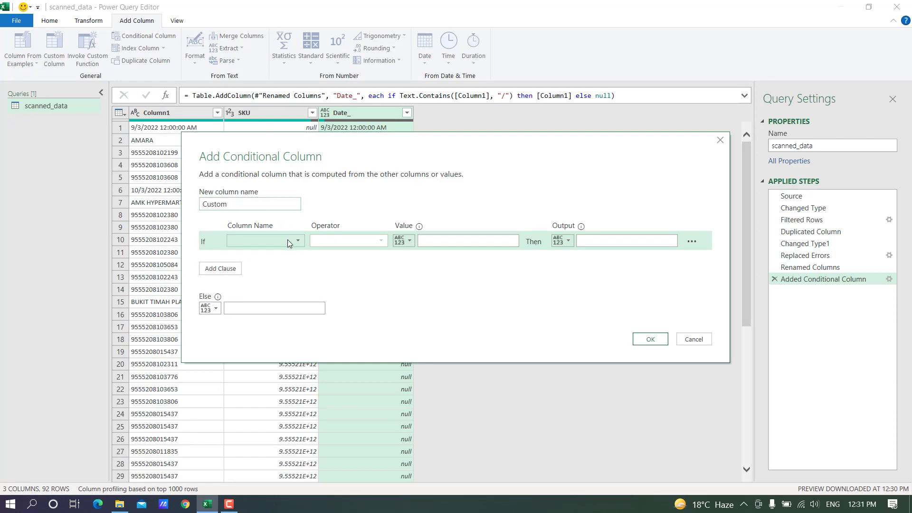
drag(256, 204, 174, 200)
text(Store)
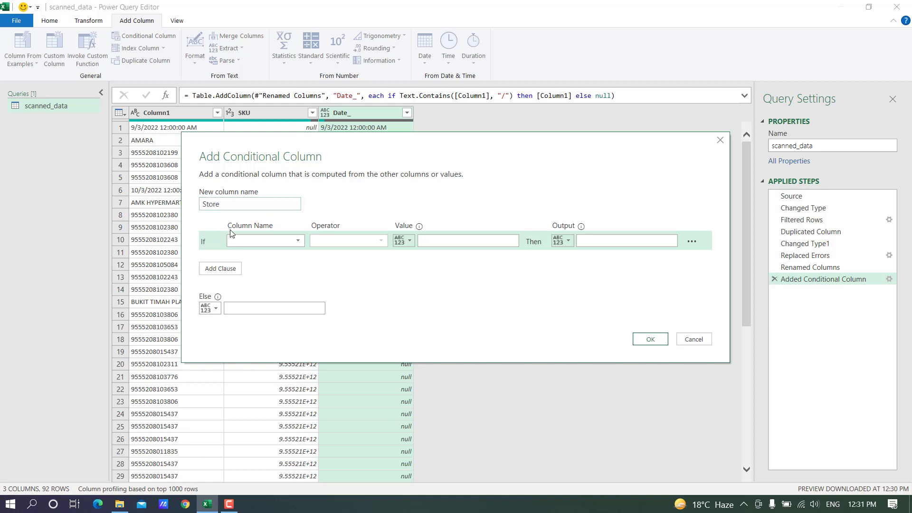
Define the Store rule as SKU equals null then output Column1, and add the column.
click(259, 241)
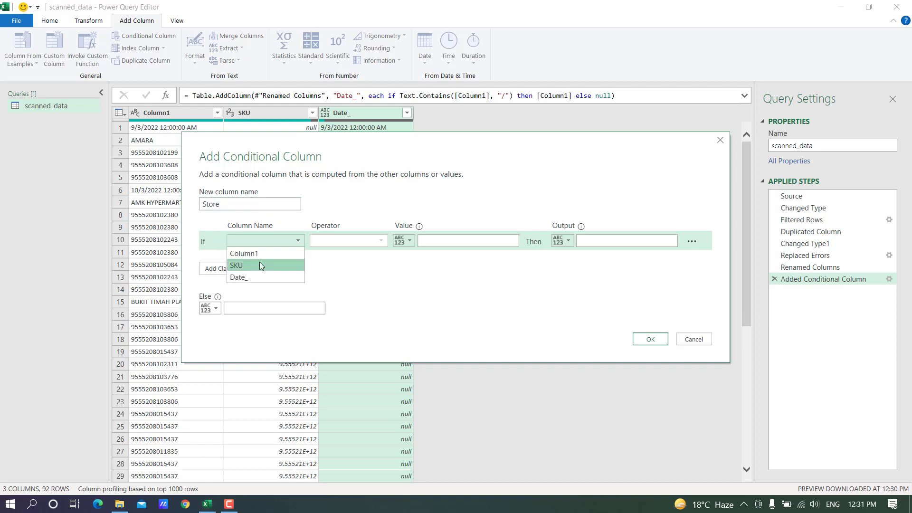
click(260, 266)
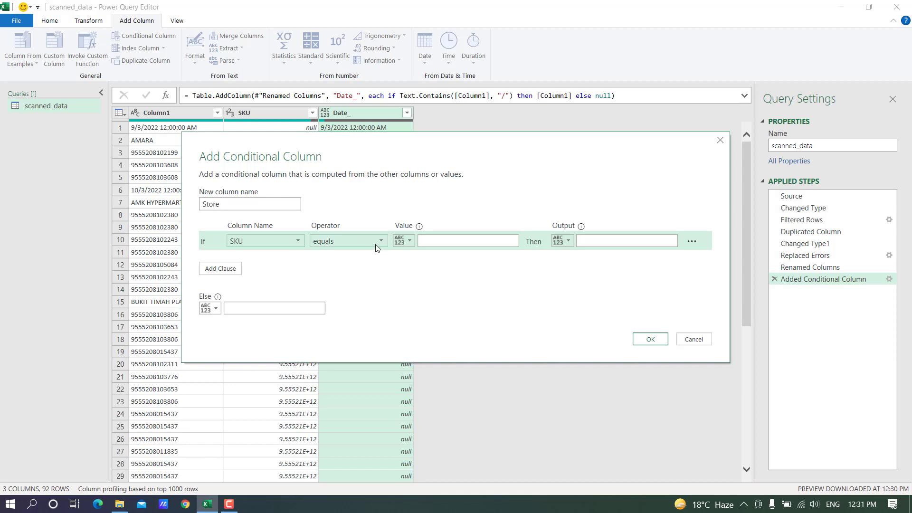
click(427, 242)
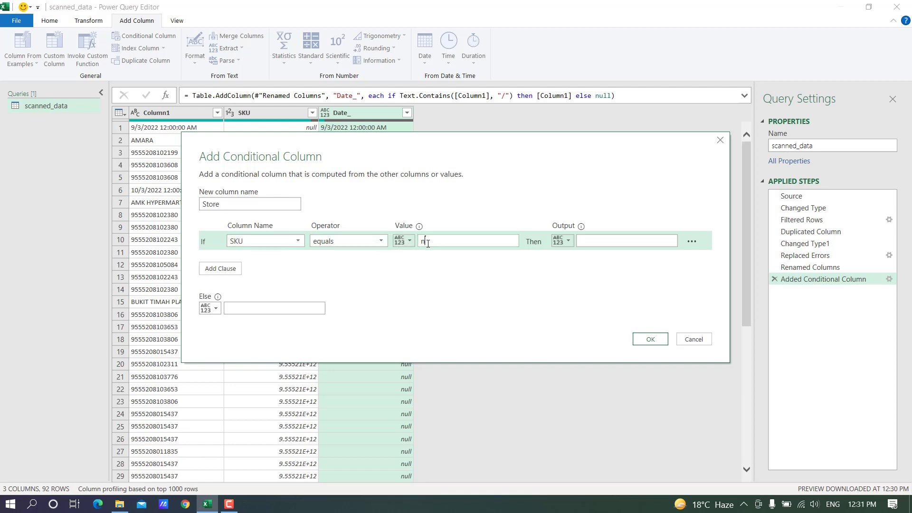
click(568, 241)
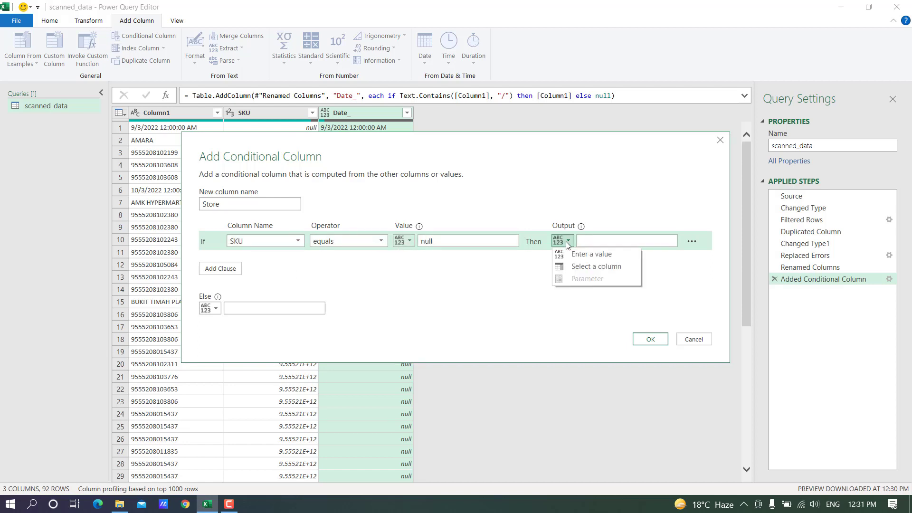
click(571, 268)
click(568, 241)
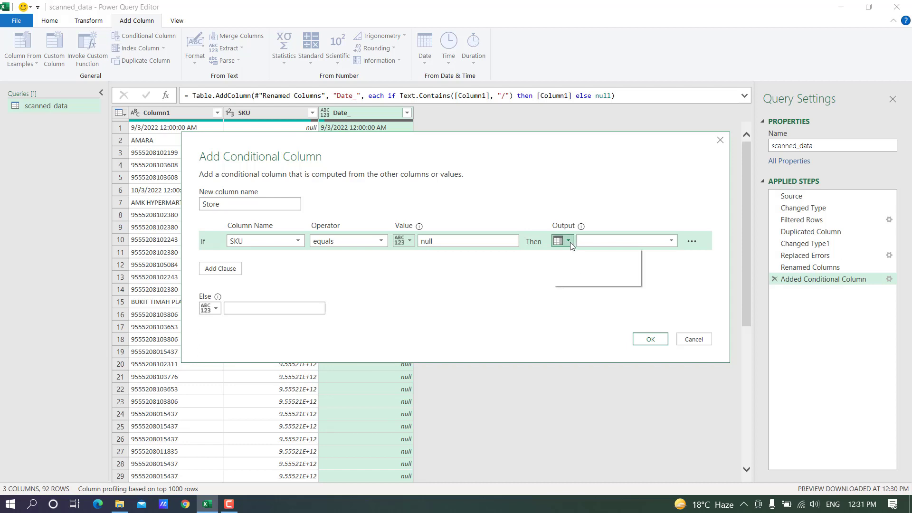
click(609, 242)
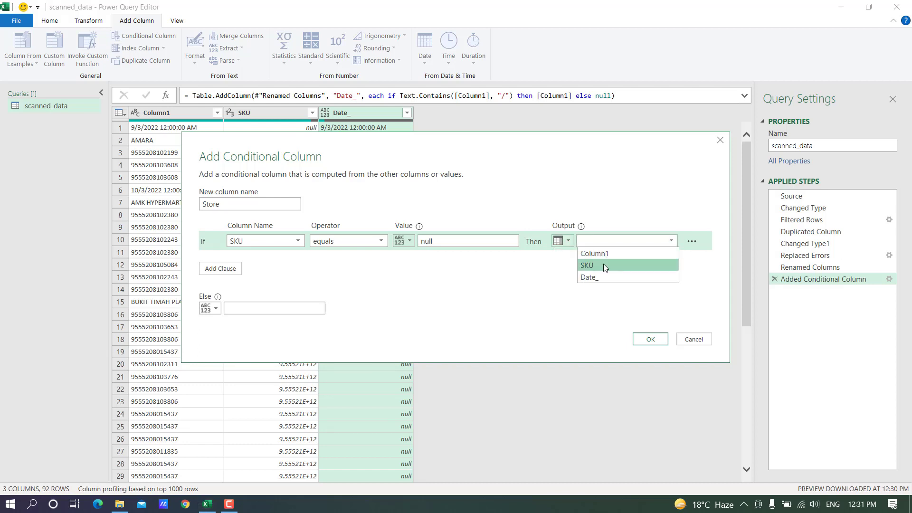
click(596, 253)
click(646, 339)
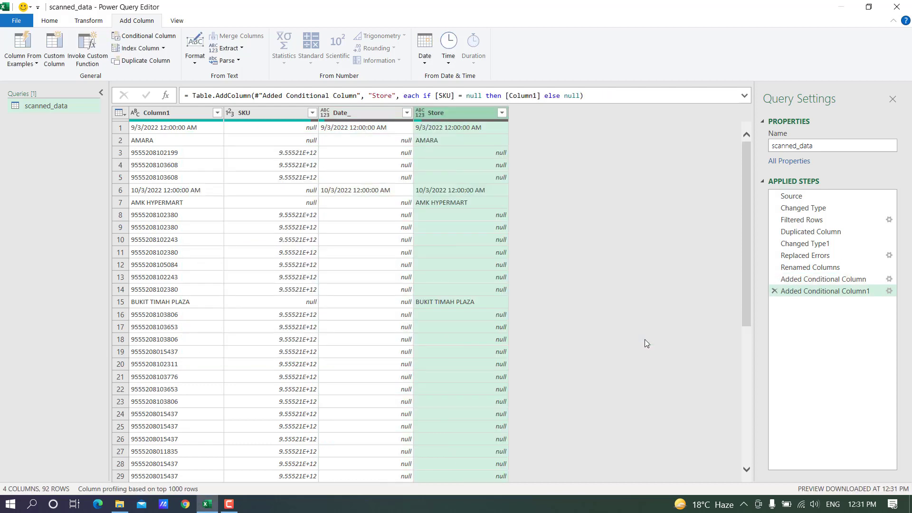
Check the SKU, Date_ and Store values in the first two rows against Column1.
click(309, 131)
click(308, 143)
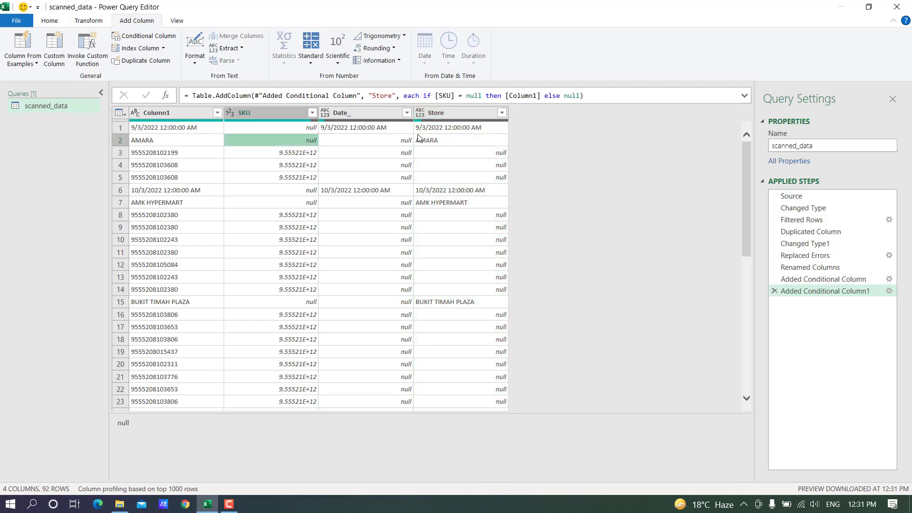
click(441, 132)
click(447, 141)
click(447, 131)
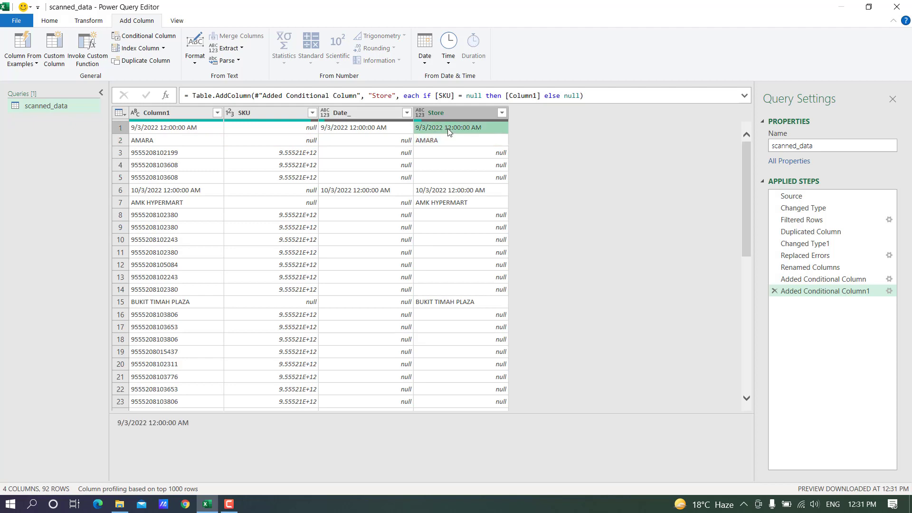
click(448, 138)
click(170, 140)
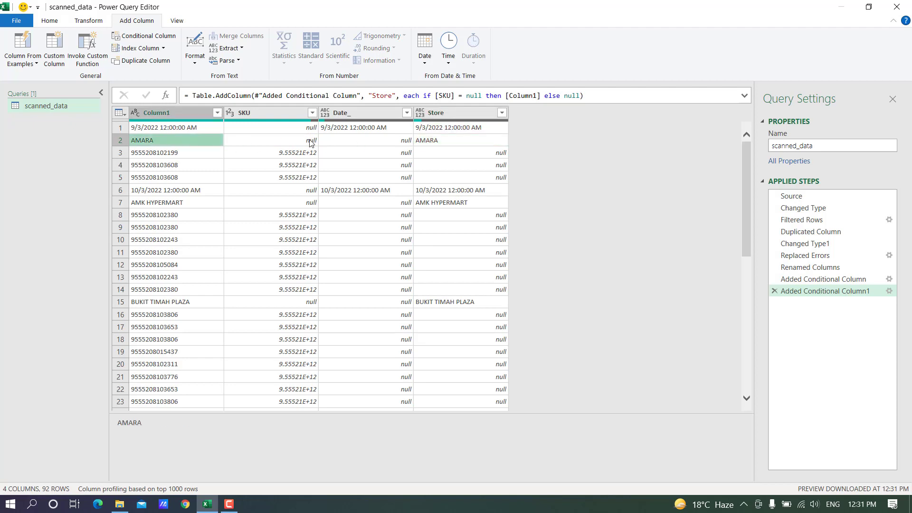
click(361, 138)
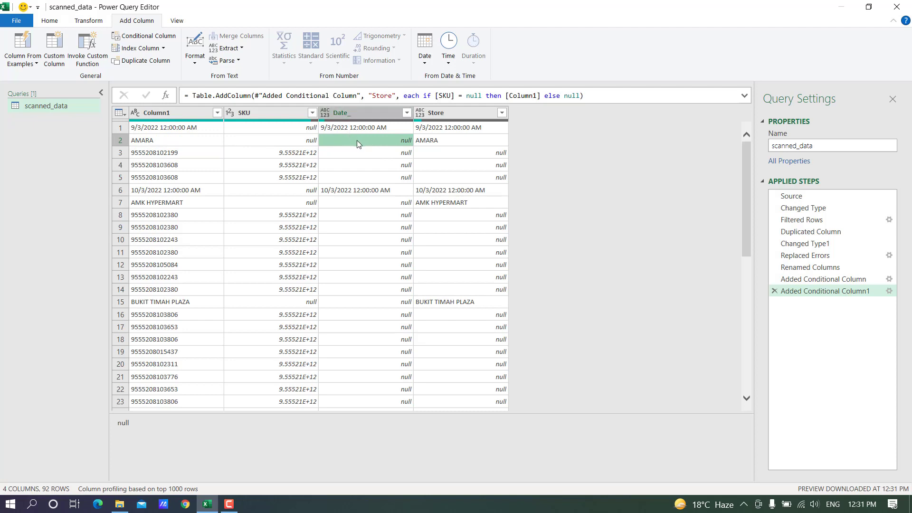
Extend the Store column formula's condition with "and [Date_] = null" after "[SKU] = null" and apply it.
click(482, 97)
text(a )
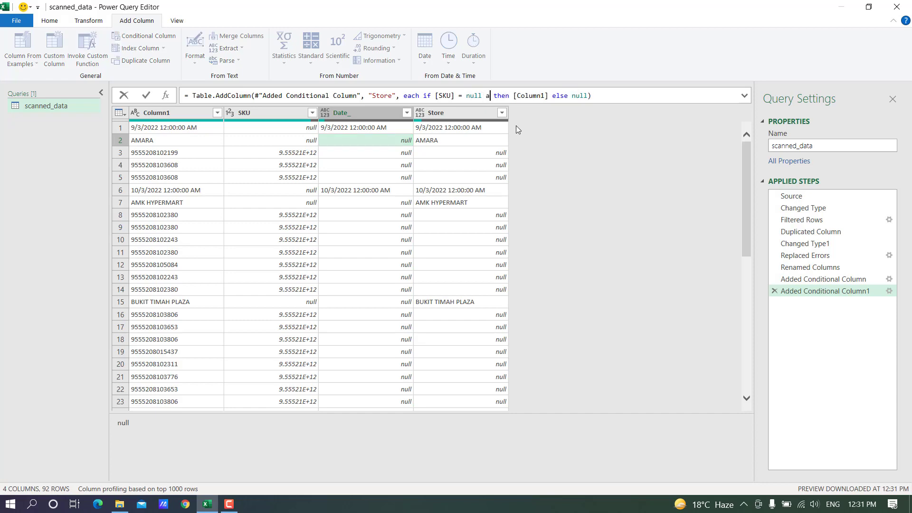
text(nd [d)
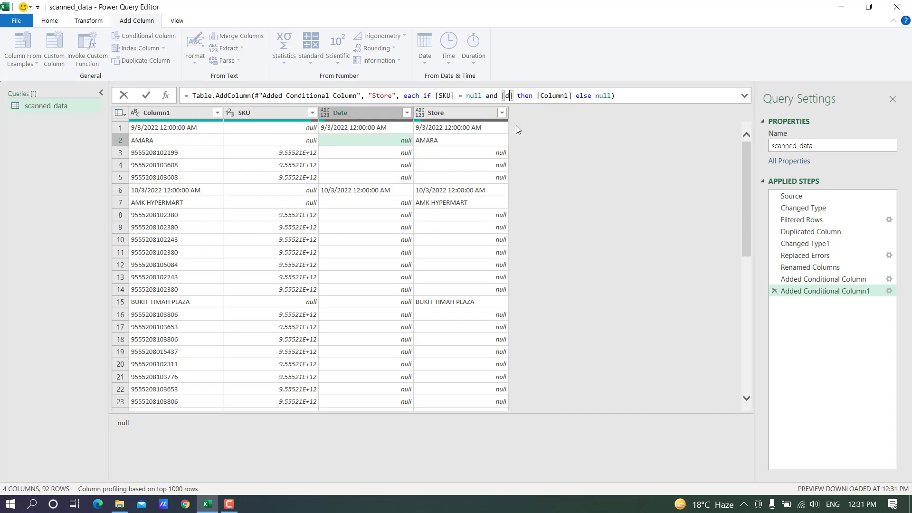
key(BackSpace)
text(Dagte)
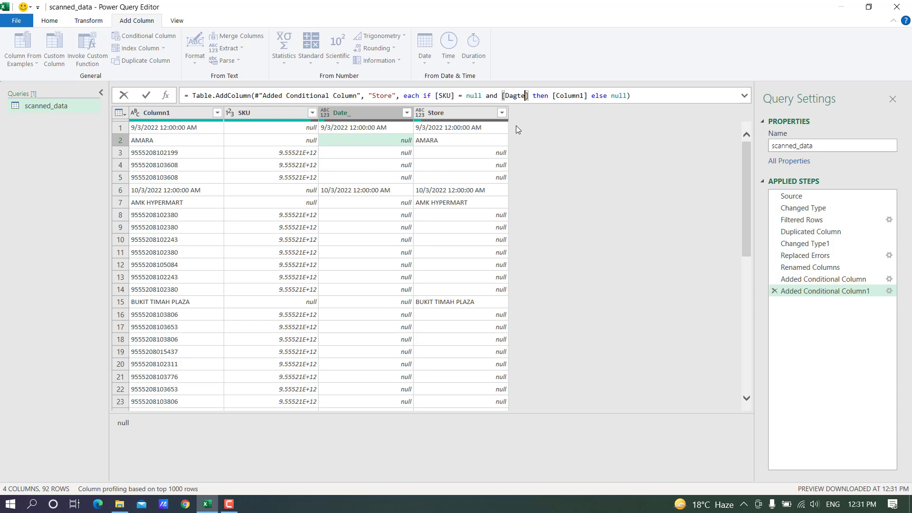
key(BackSpace)
key(BackSpace)
key(BackSpace)
text(te_)
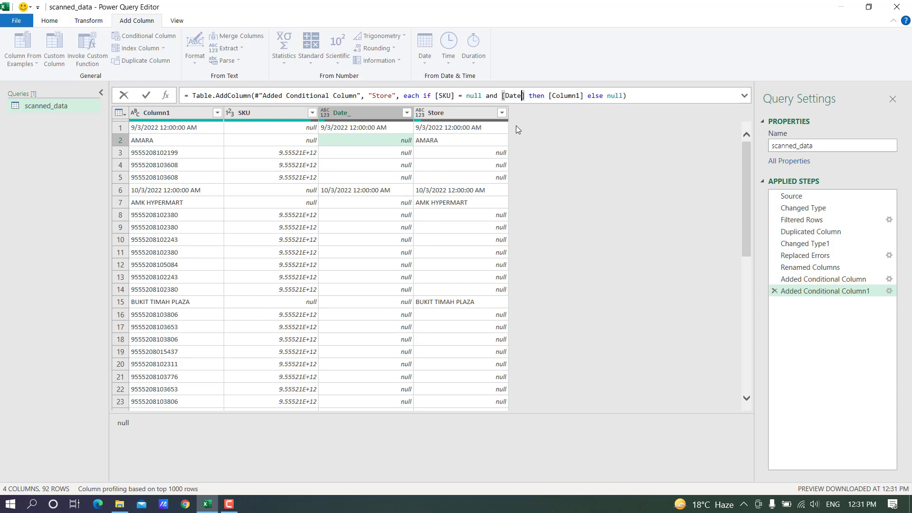
key(Right)
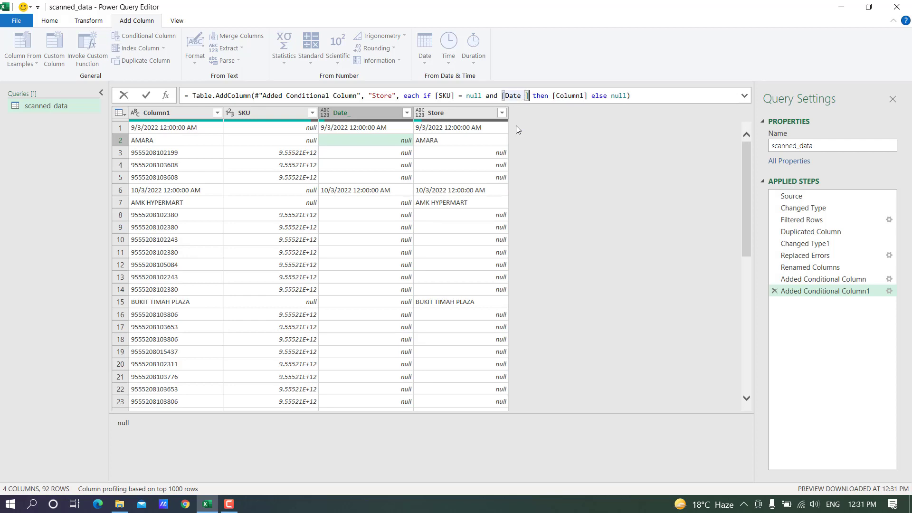
text(= null)
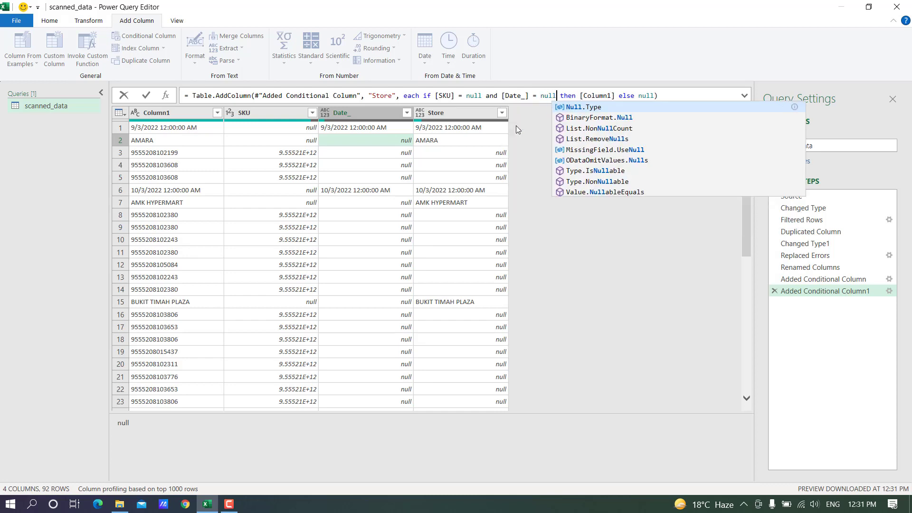
click(146, 95)
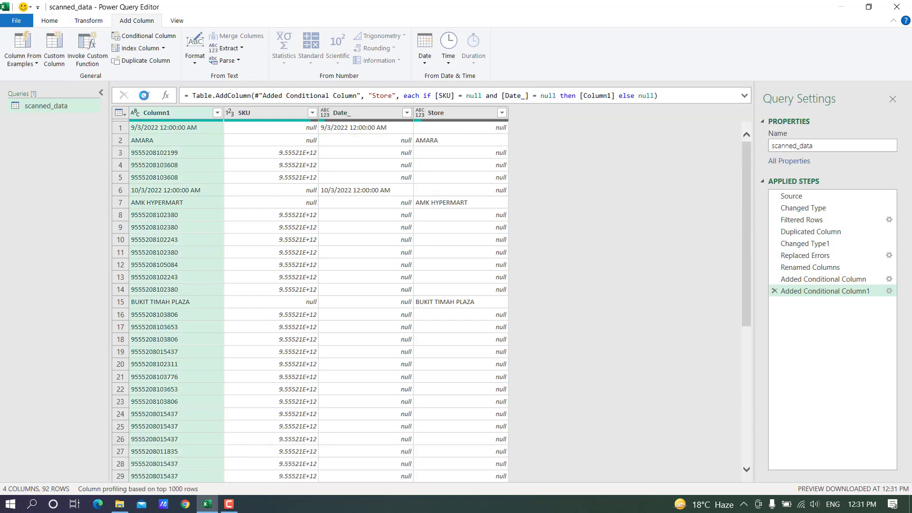
Fill the Date_ and Store columns down so each row carries its date and store name.
click(437, 141)
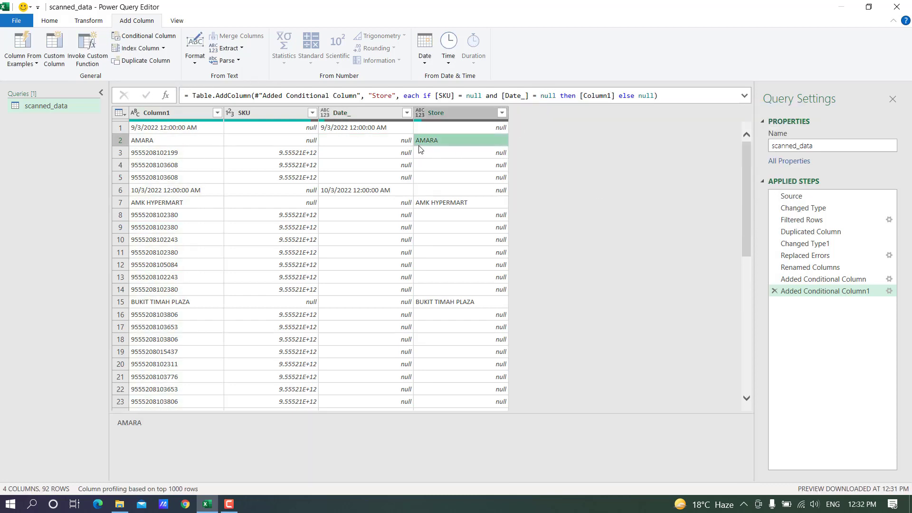
click(377, 115)
ctrl+click(455, 117)
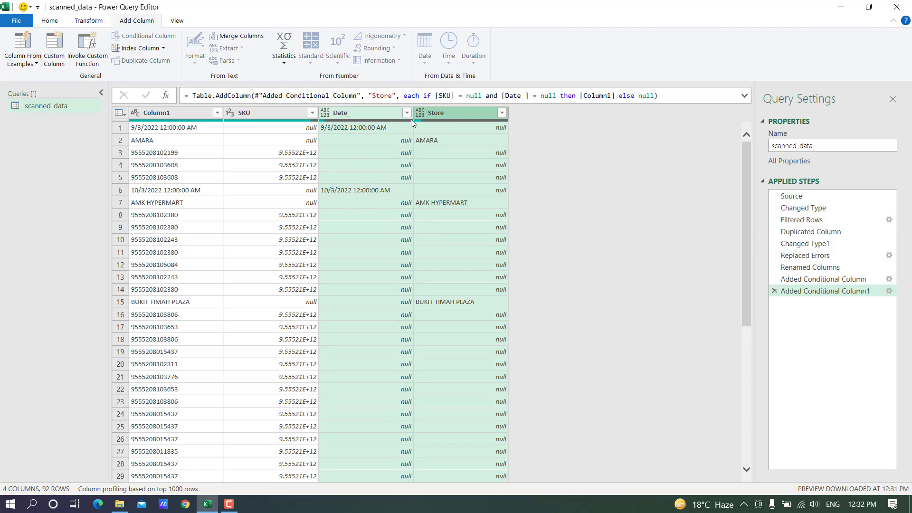
right_click(460, 115)
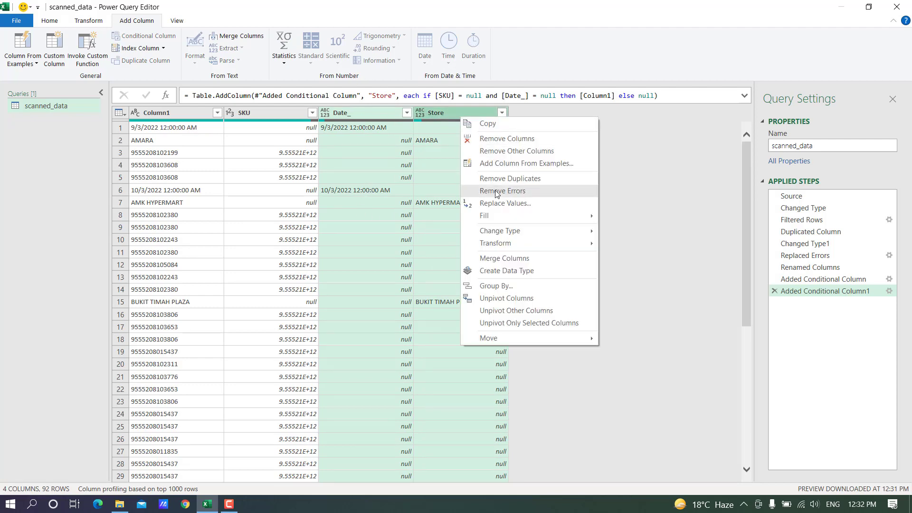
mouse_move(544, 218)
click(624, 216)
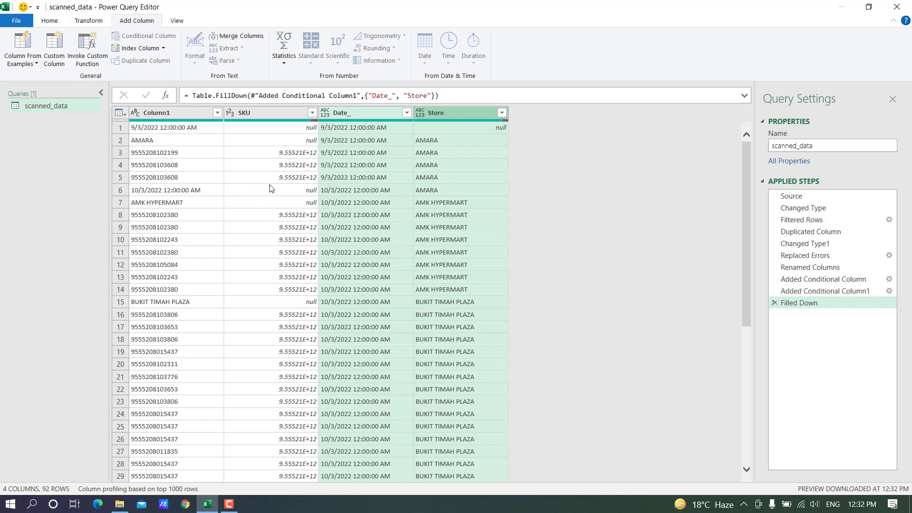
Filter the null rows out of the SKU column.
click(429, 155)
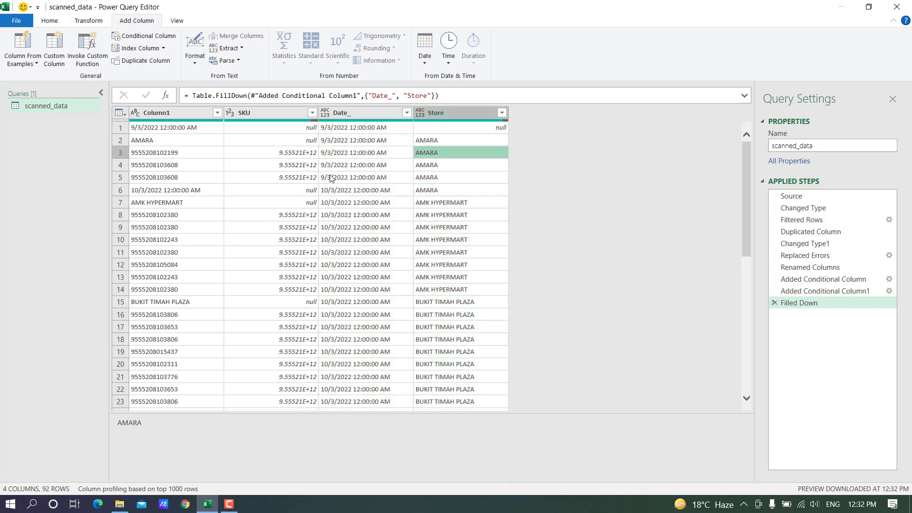
click(311, 202)
click(311, 112)
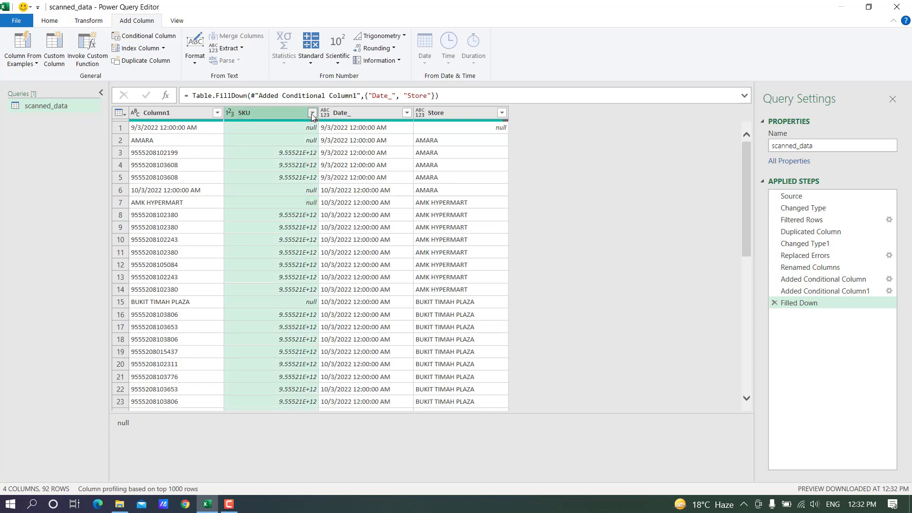
click(160, 249)
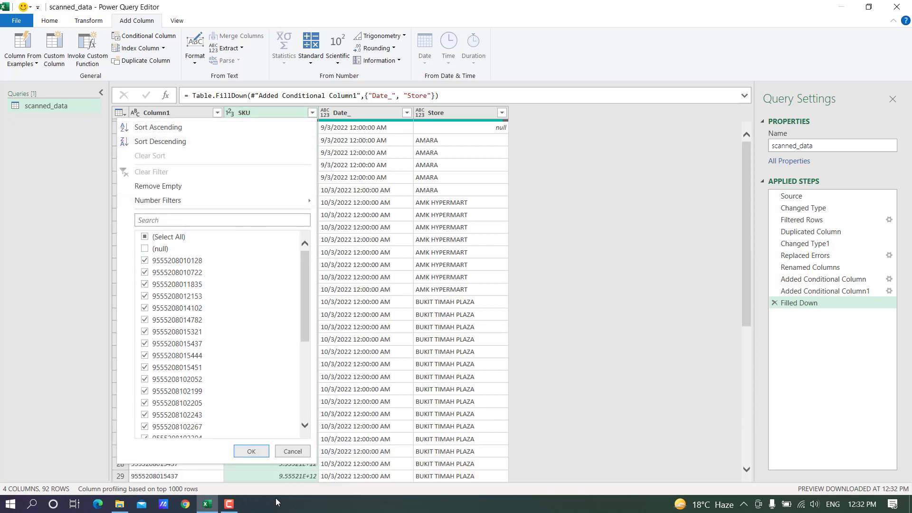
click(251, 452)
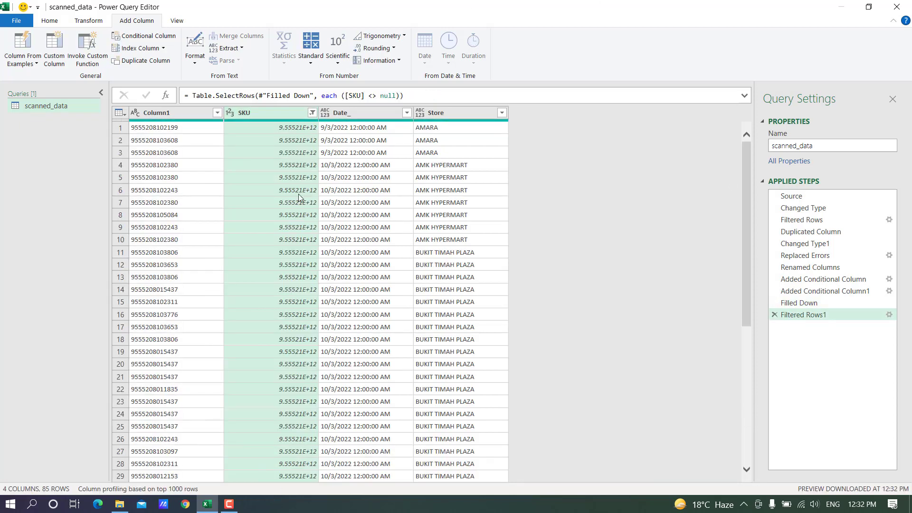
Change the SKU column's data type to Text.
click(230, 114)
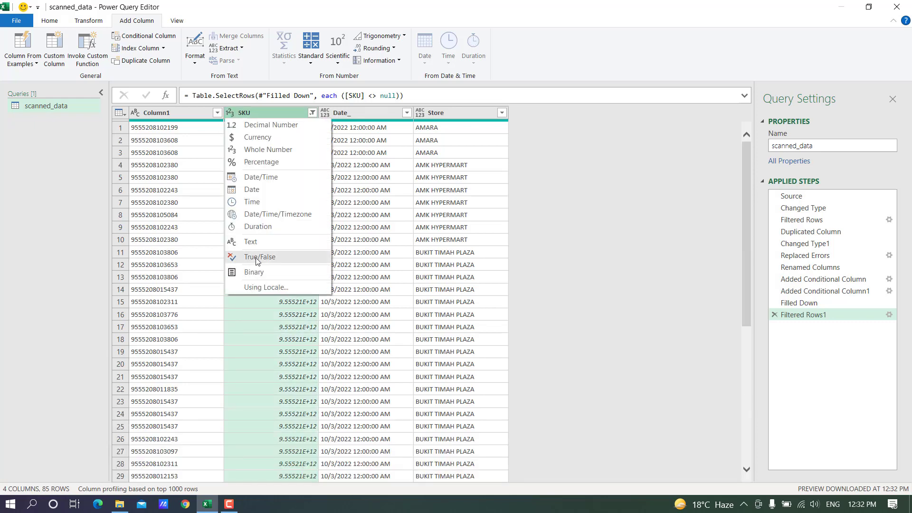
click(254, 243)
click(252, 240)
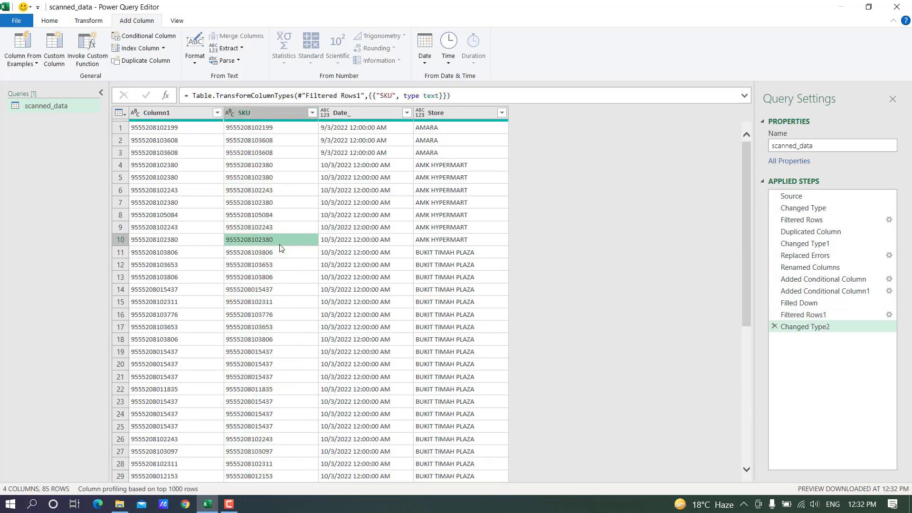
Remove the original Column1 from the query.
click(173, 112)
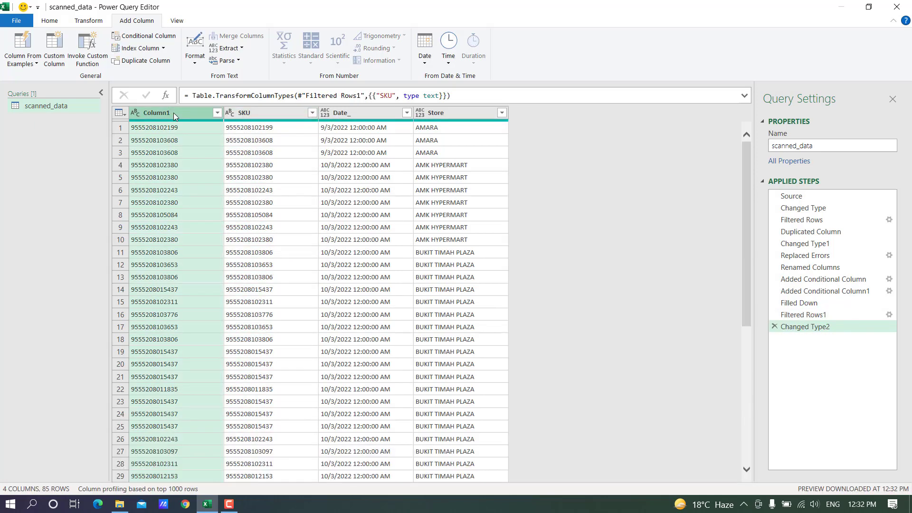
right_click(181, 114)
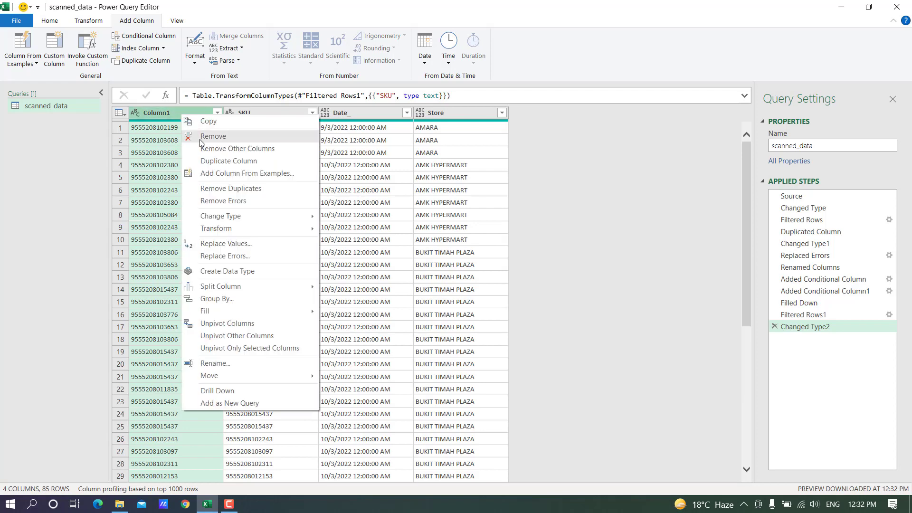
click(207, 136)
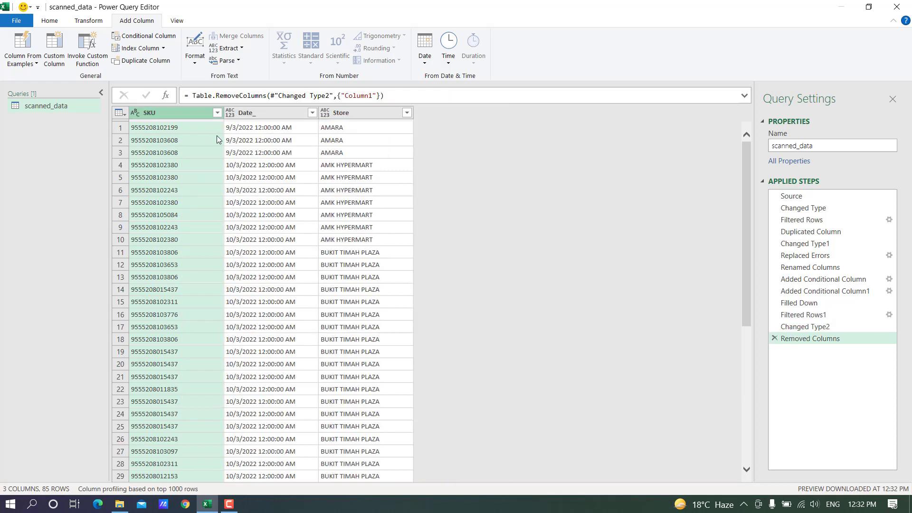
click(264, 117)
click(343, 113)
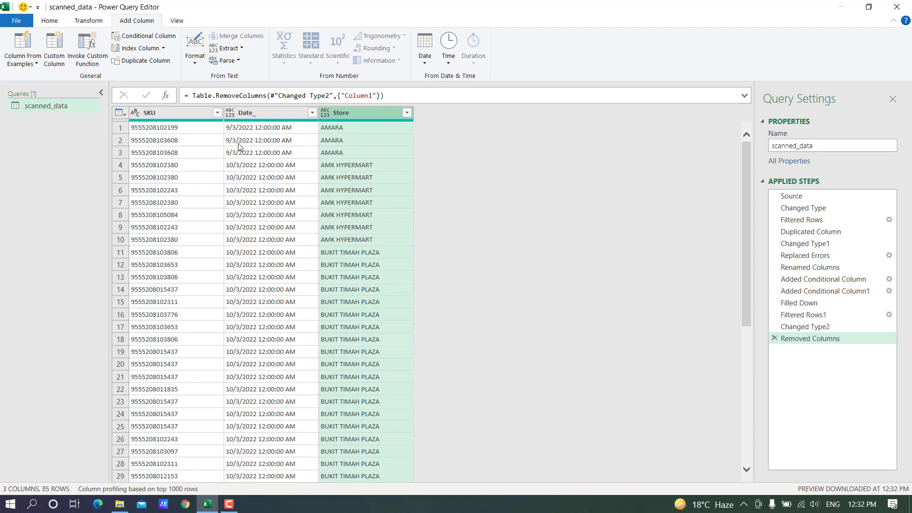
click(230, 113)
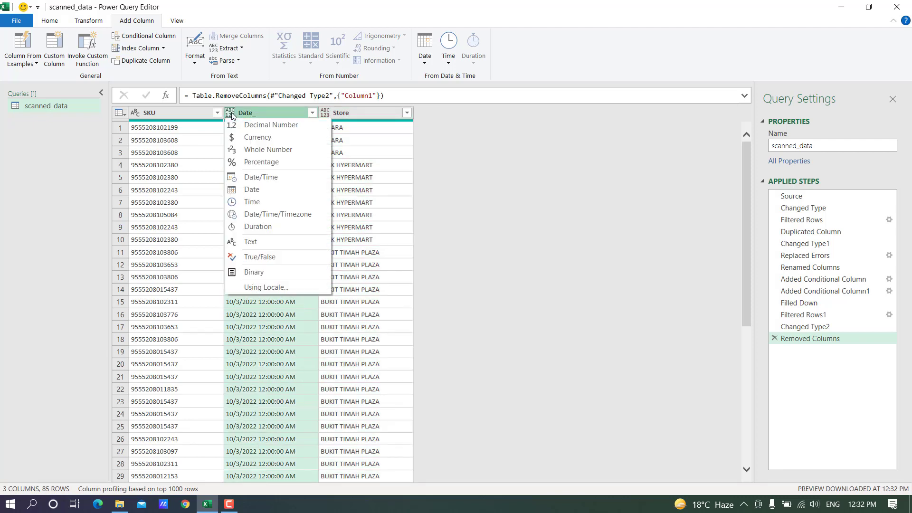
click(266, 321)
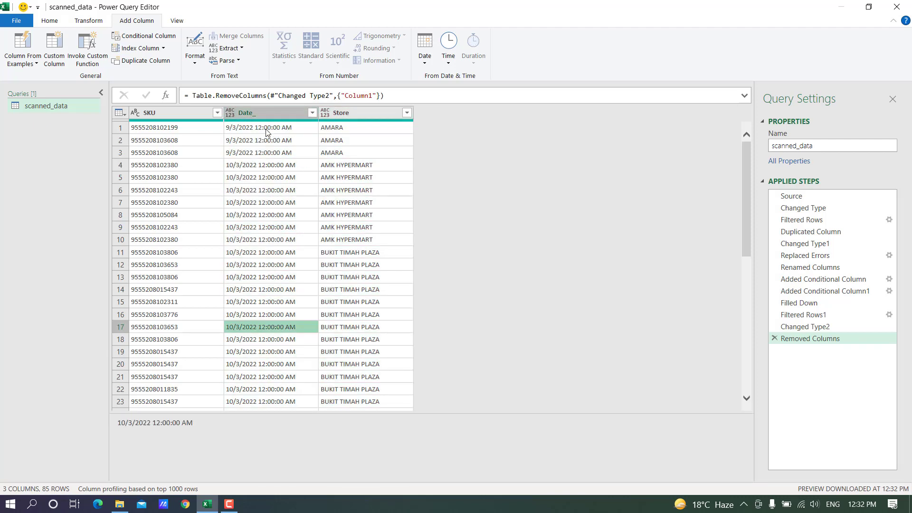
click(260, 117)
right_click(254, 115)
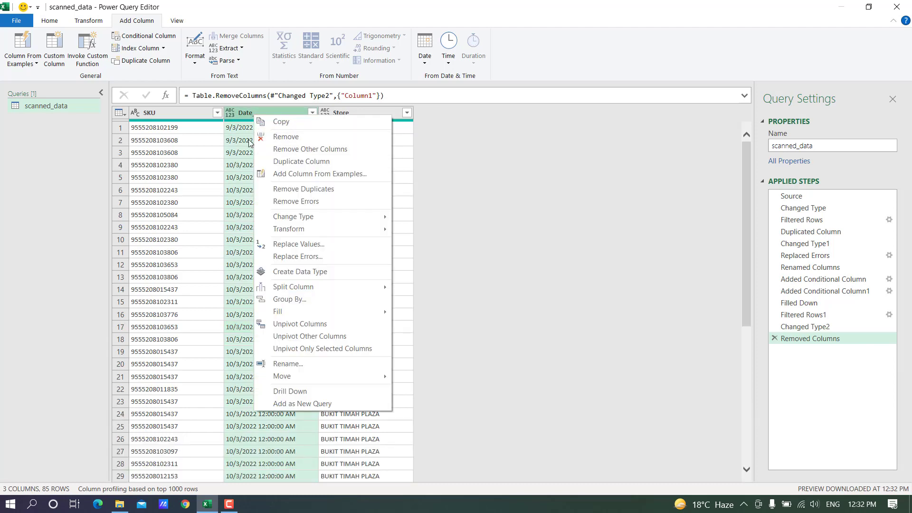
click(252, 140)
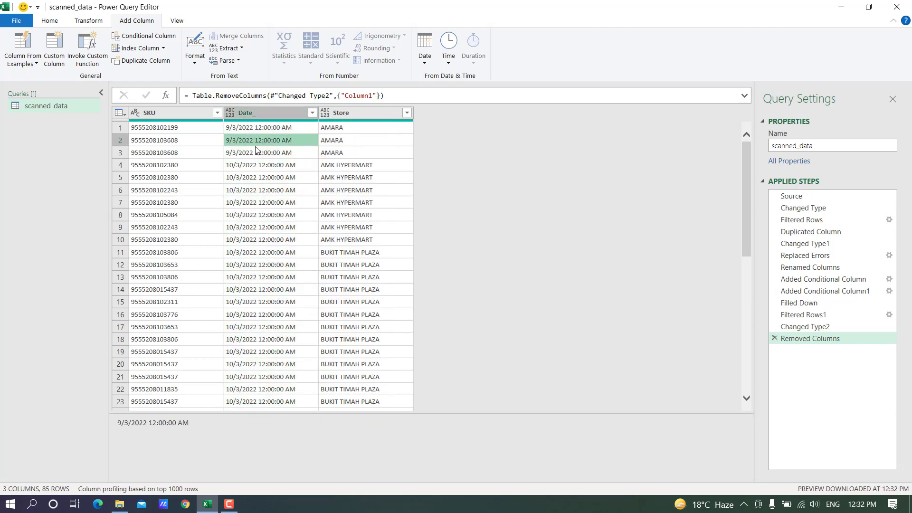
Split the Date_ column by the Space delimiter at the left-most delimiter.
right_click(258, 115)
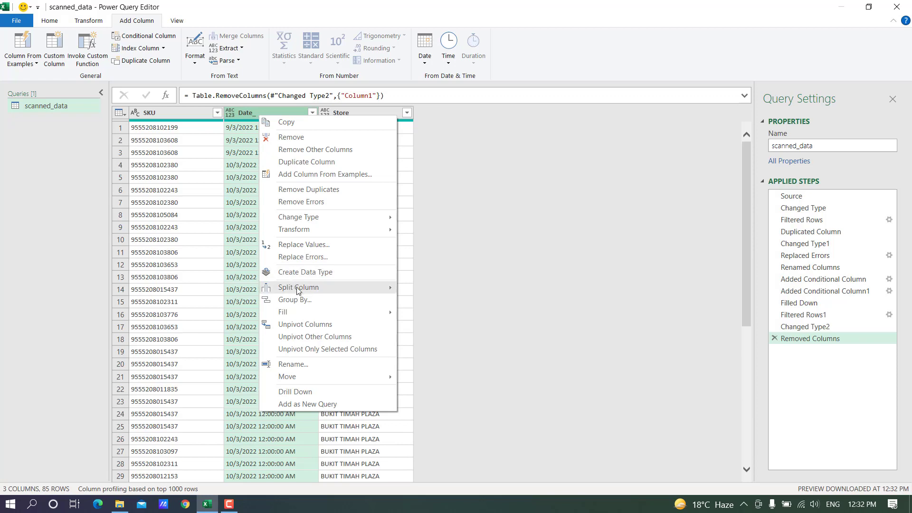
mouse_move(311, 287)
click(435, 287)
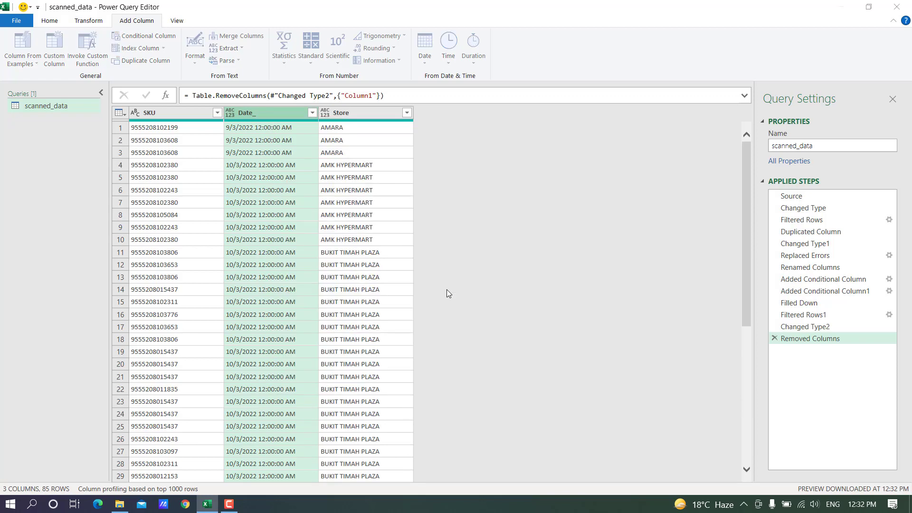
click(355, 178)
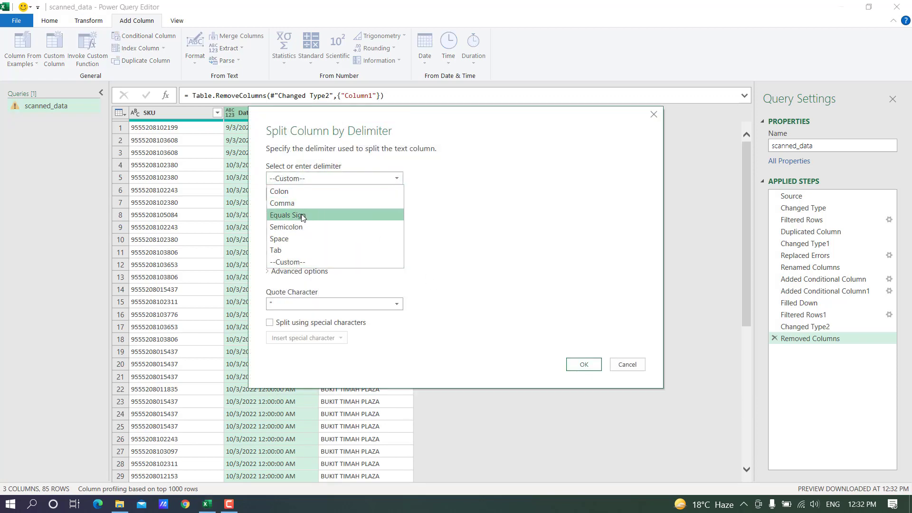
click(293, 245)
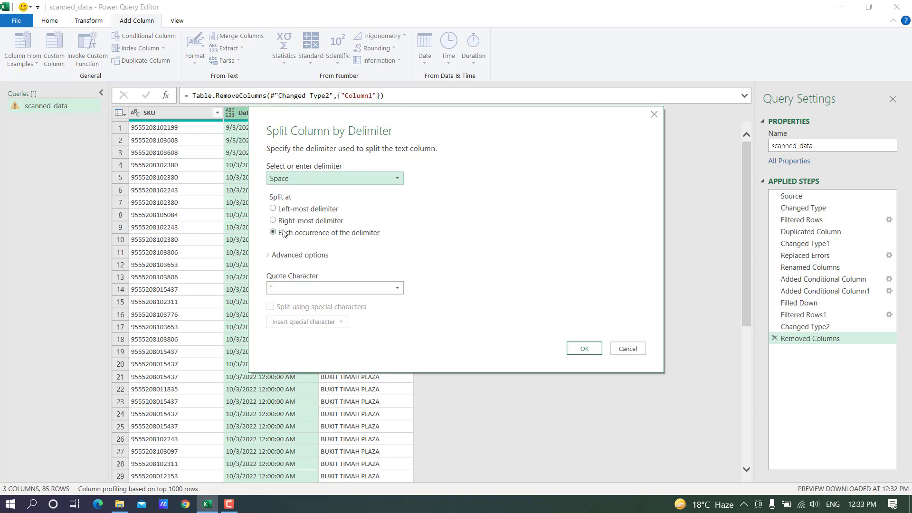
click(286, 211)
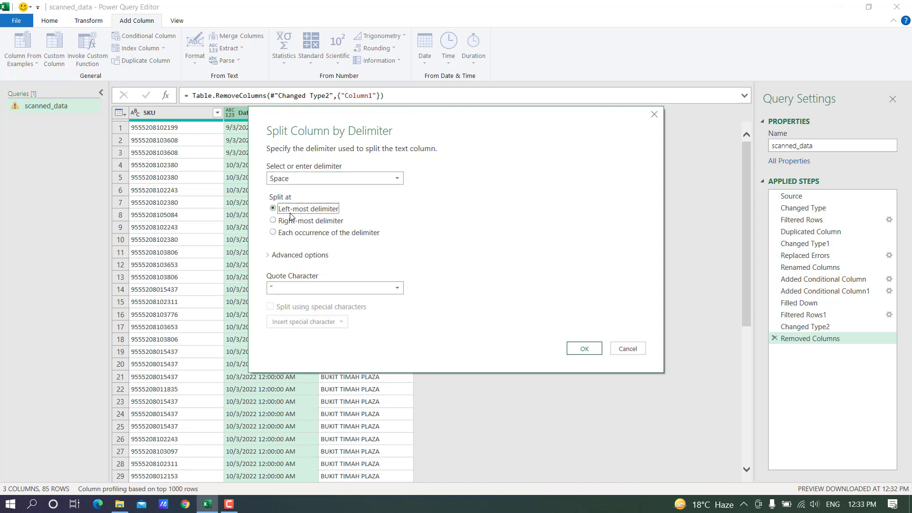
click(577, 348)
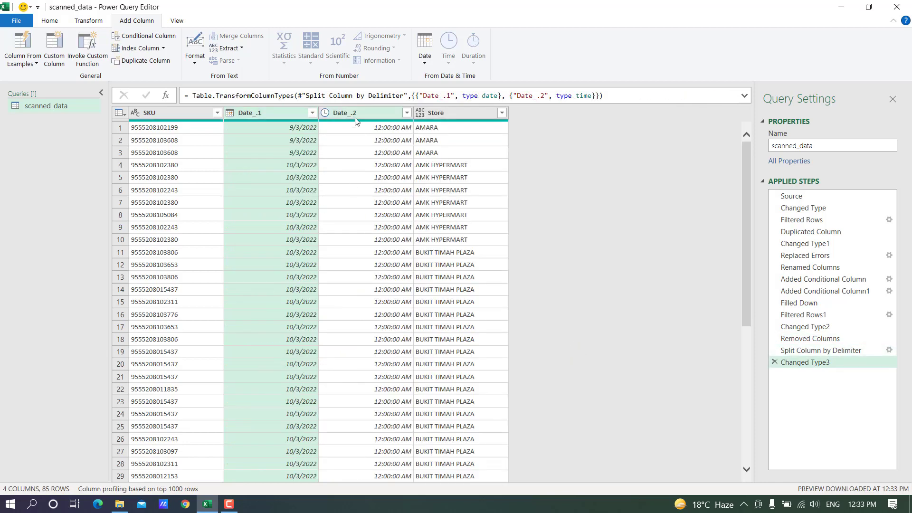
click(356, 116)
right_click(356, 117)
click(346, 132)
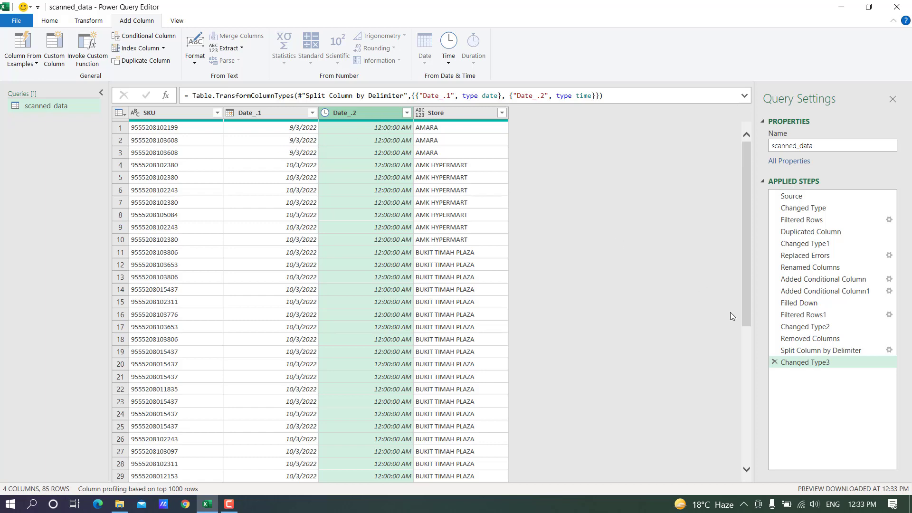
Delete the Changed Type3 step from the query and remove the Date_.2 time column.
click(774, 362)
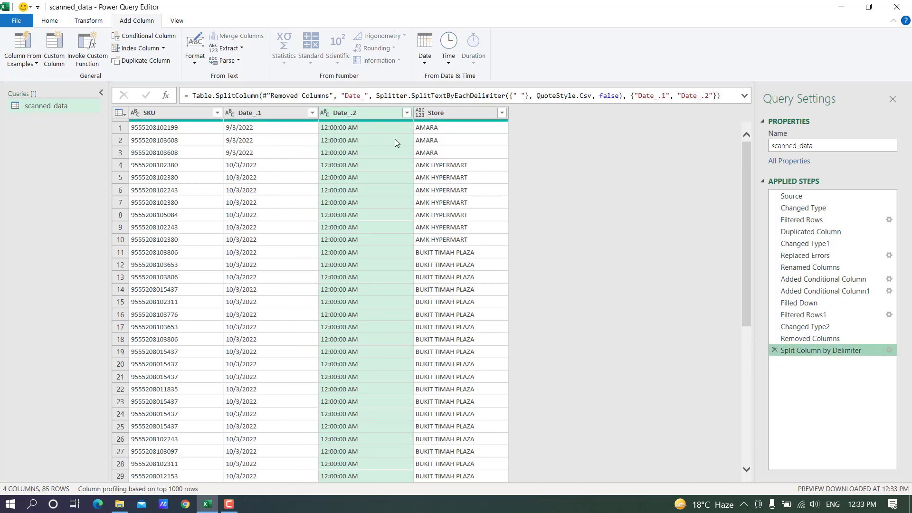
right_click(357, 113)
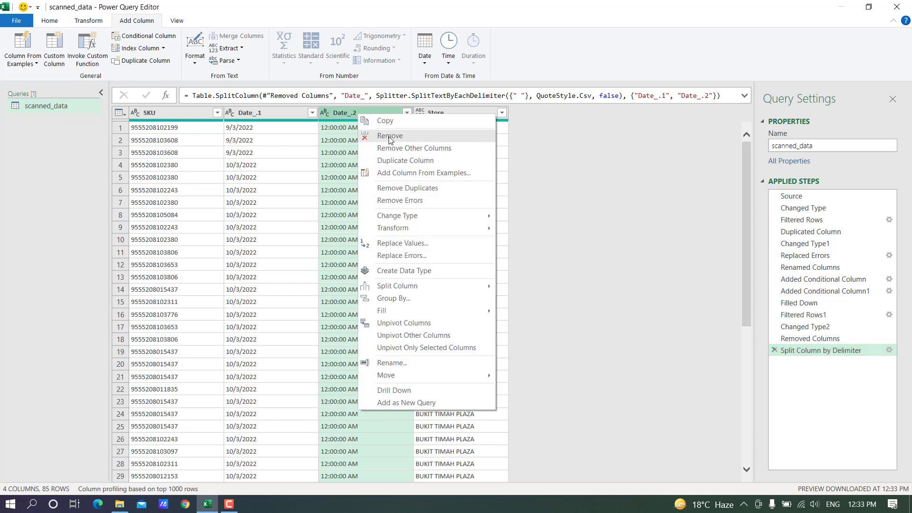
click(389, 137)
Start a column from examples based on Date_.1 only and enter 3/9/2022 as the sample for row 1.
click(272, 113)
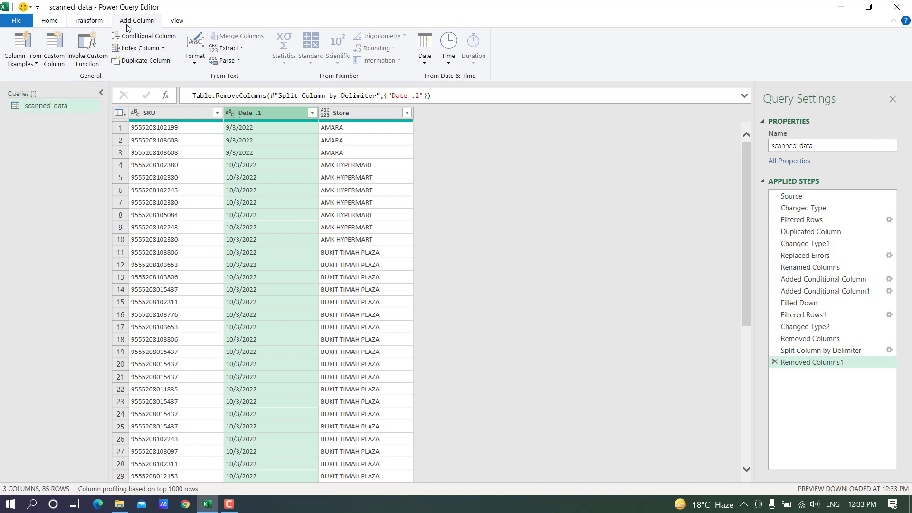
click(28, 64)
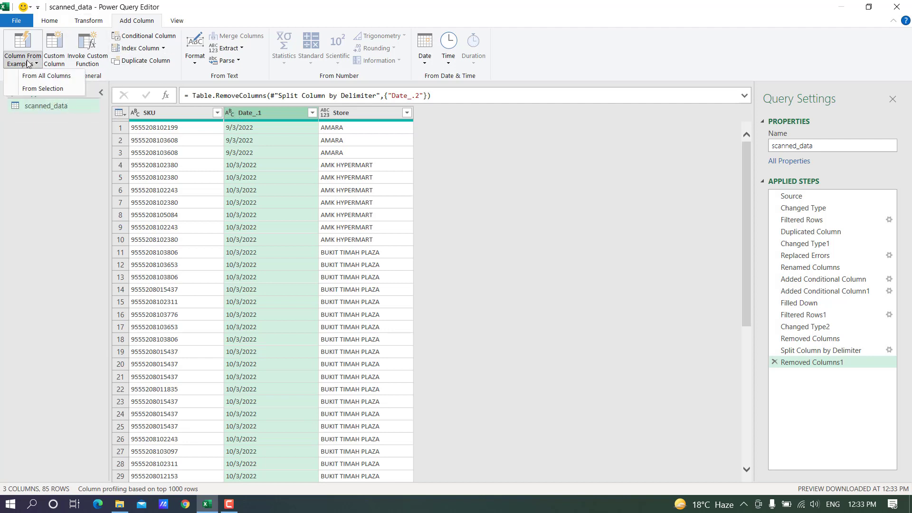
click(39, 89)
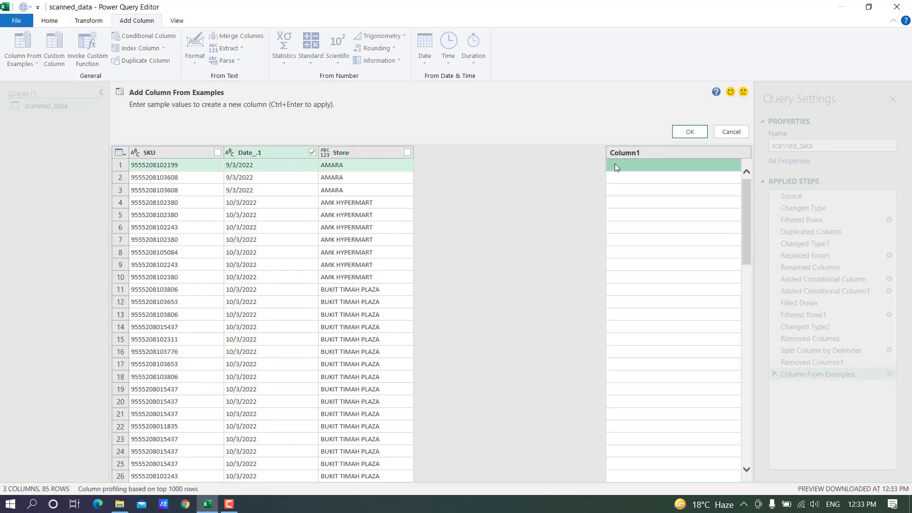
text(3/9)
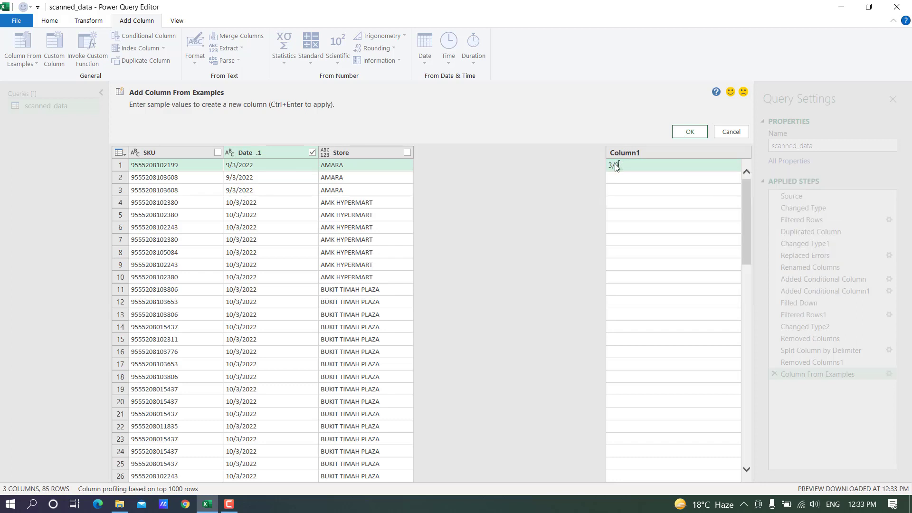
text(/2022)
Enter 3/10/2022 as the sample for row 4, name the new column Date and create it.
click(627, 202)
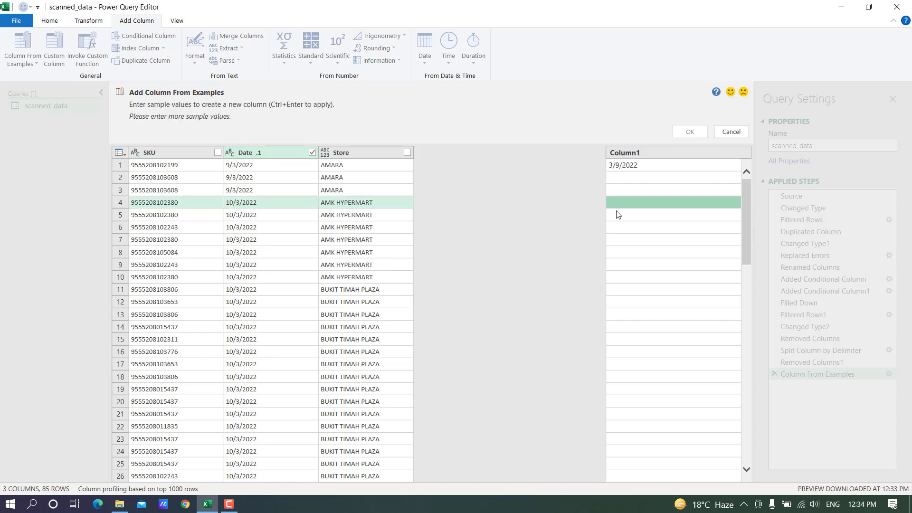
text(3)
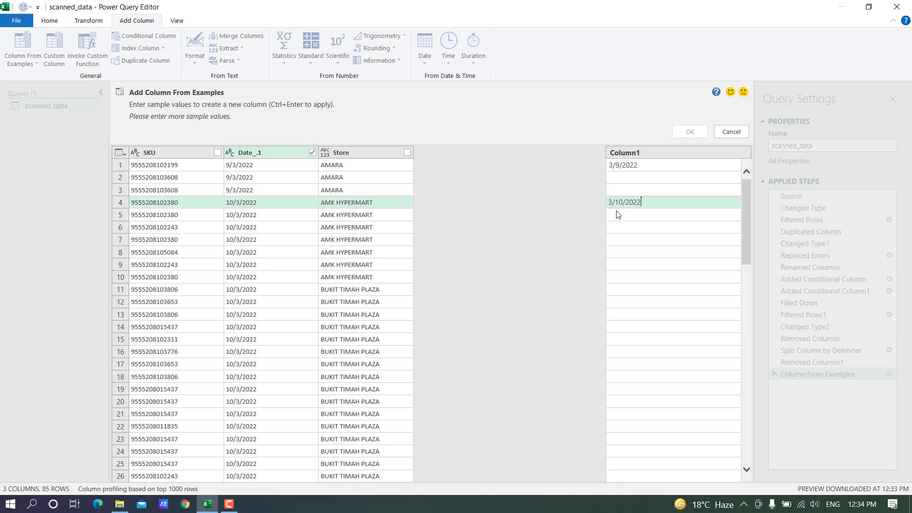
text(/10/2022)
click(632, 227)
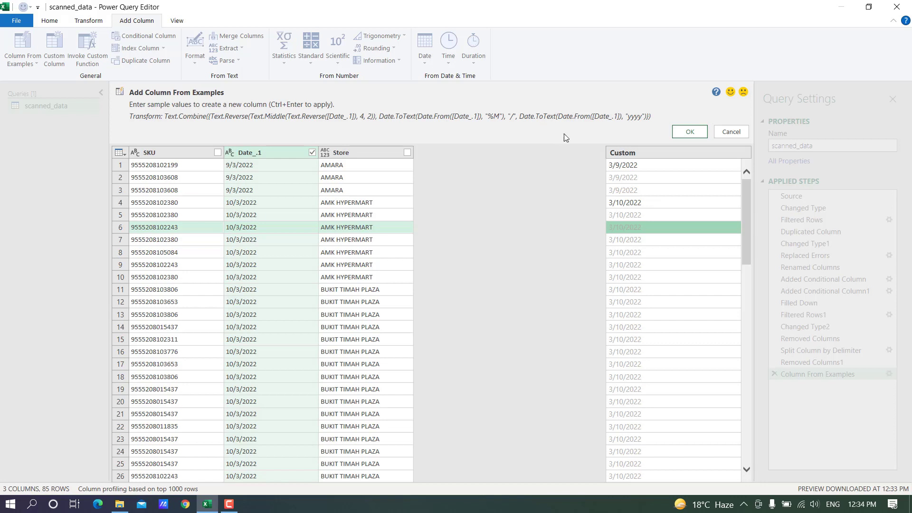
double_click(625, 153)
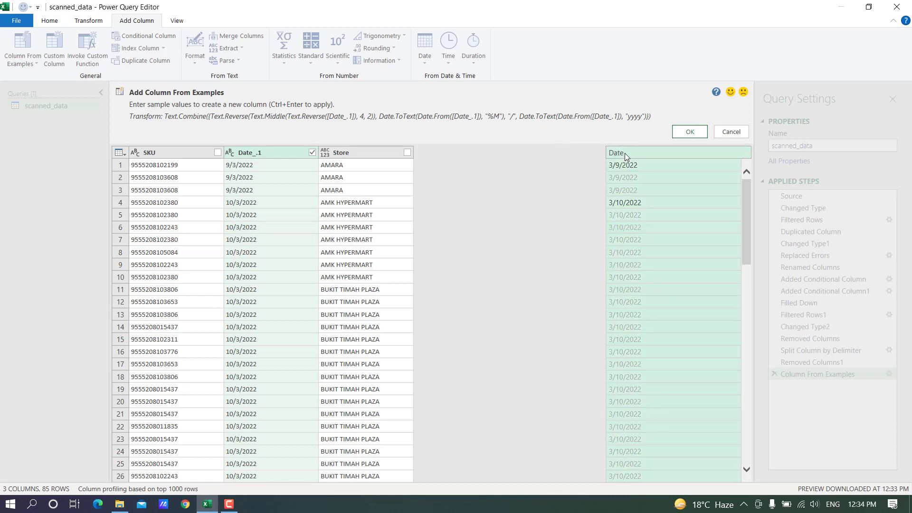
click(652, 181)
click(688, 131)
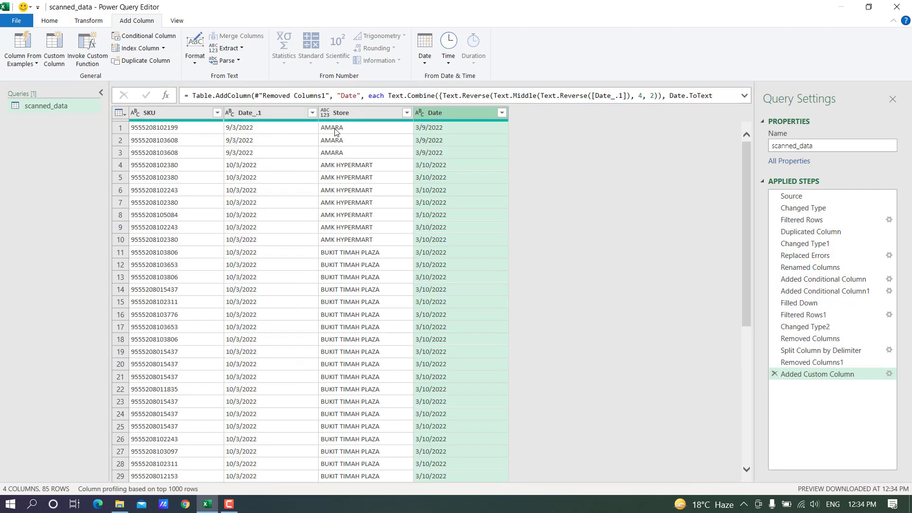
Remove the Date_.1 column from the scanned_data query.
click(272, 113)
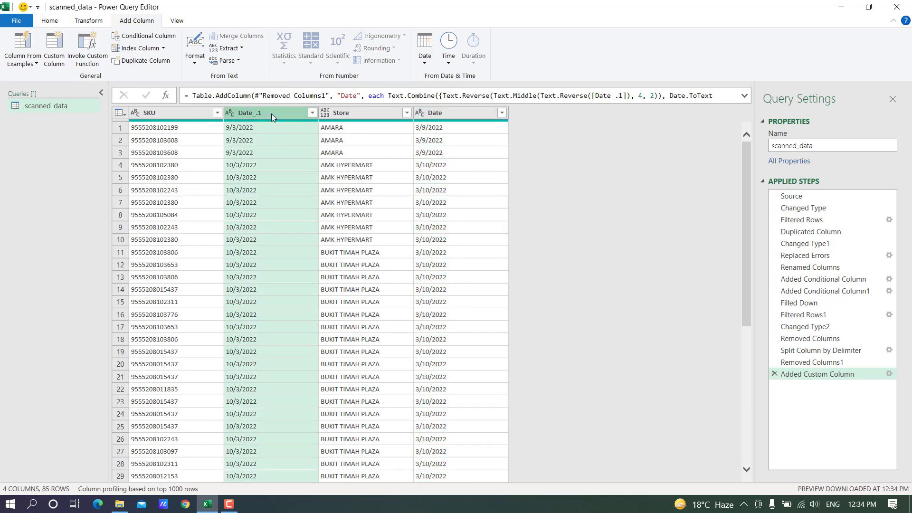
right_click(271, 113)
click(296, 136)
Set the Store column's data type to Text and the Date column's data type to Date.
click(351, 113)
click(263, 113)
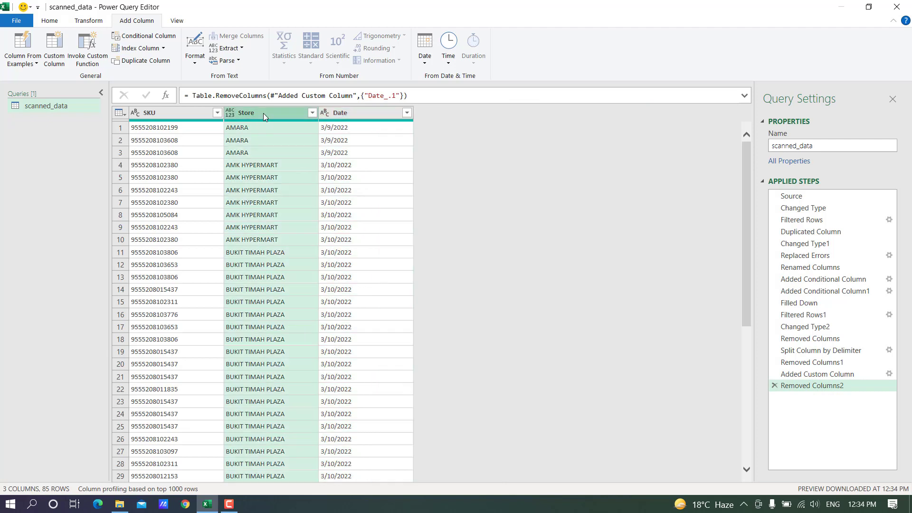
click(231, 113)
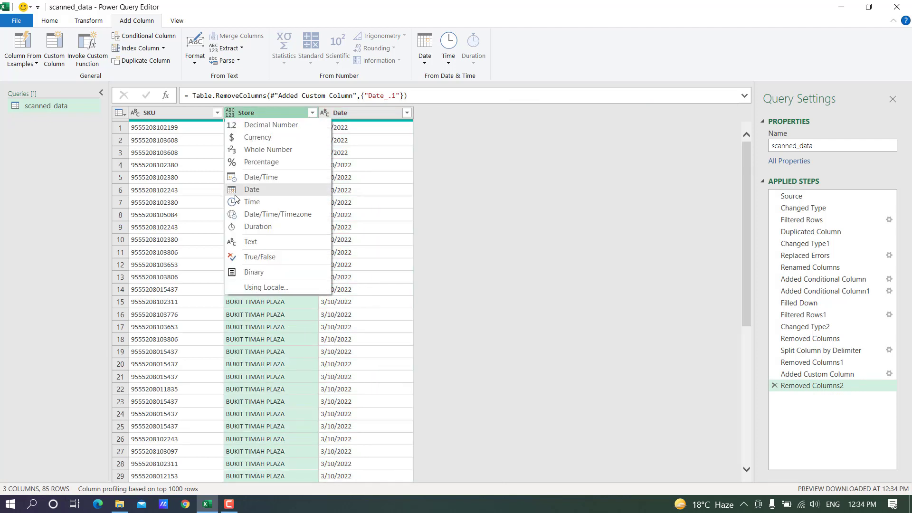
click(247, 240)
click(326, 114)
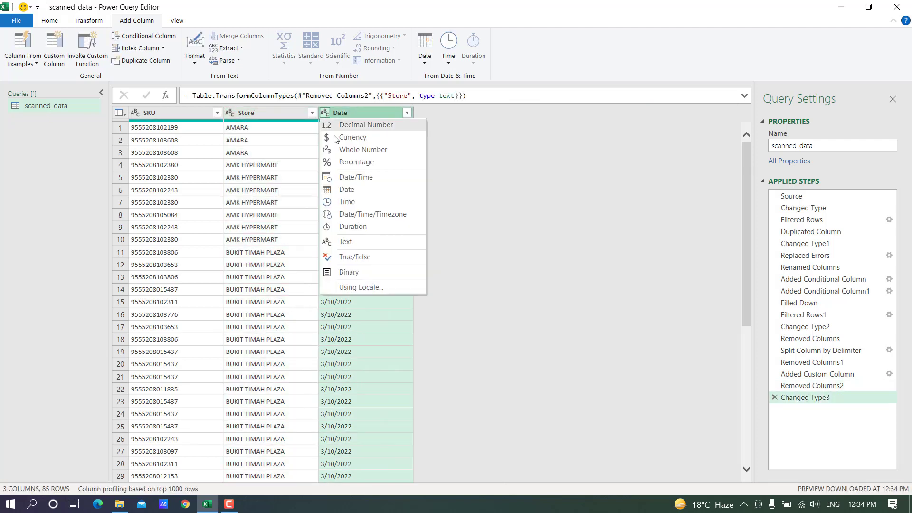
click(350, 189)
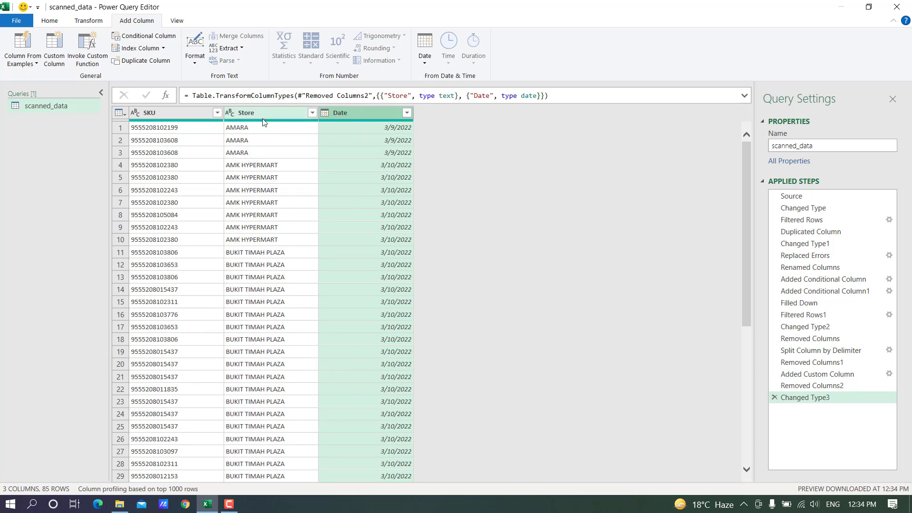
click(245, 113)
click(187, 114)
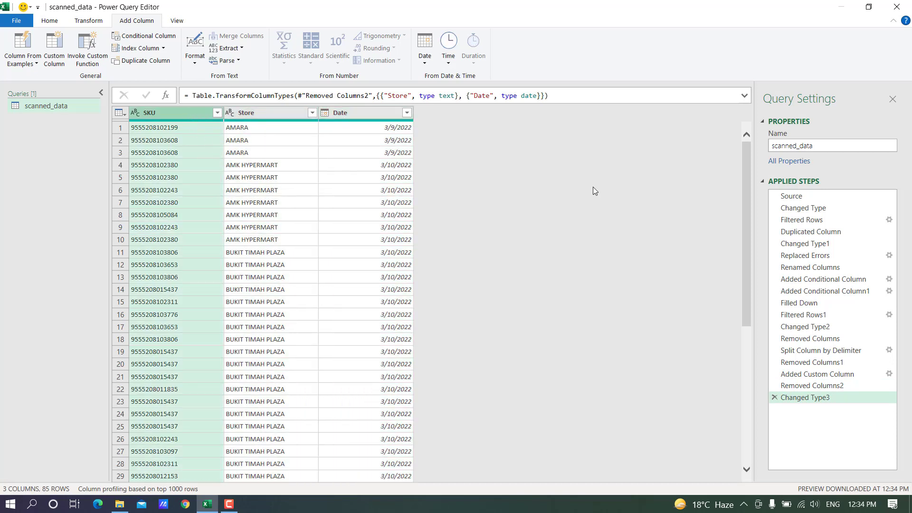
Close the query editor and load scanned_data as a connection only.
click(50, 20)
click(21, 63)
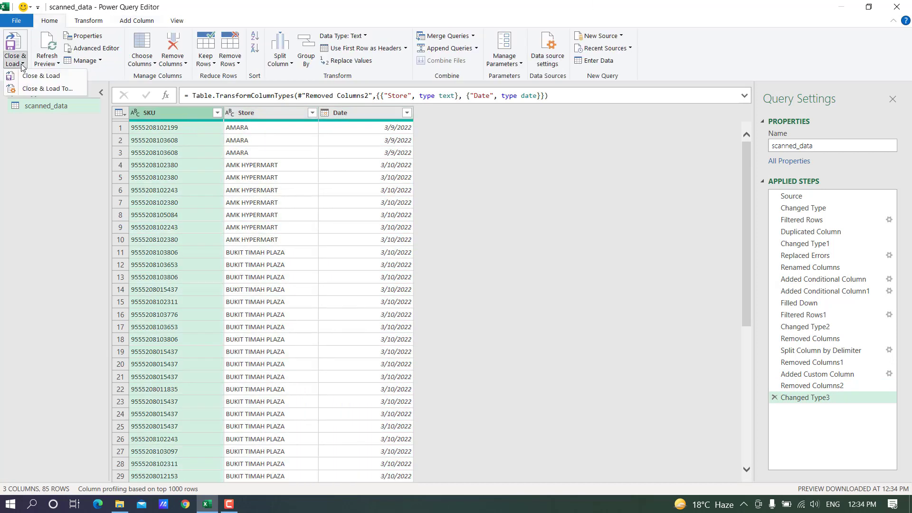
click(47, 89)
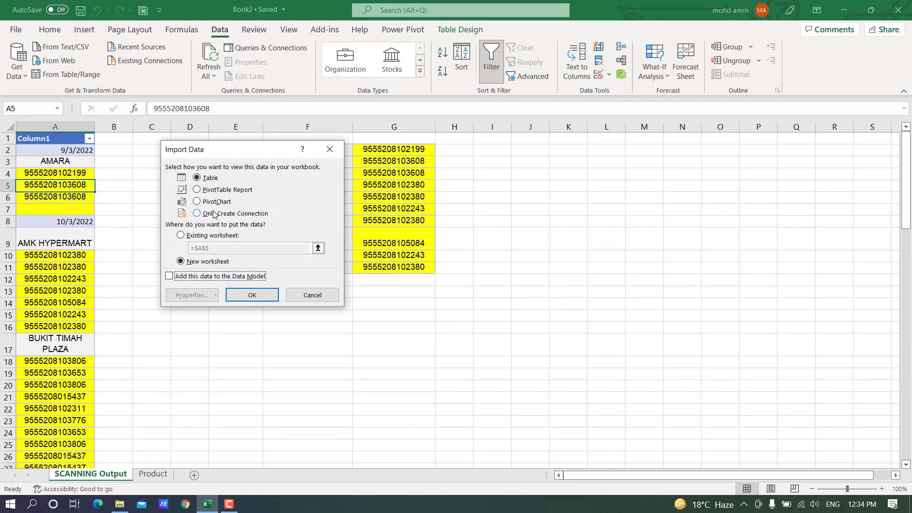
click(213, 214)
click(266, 297)
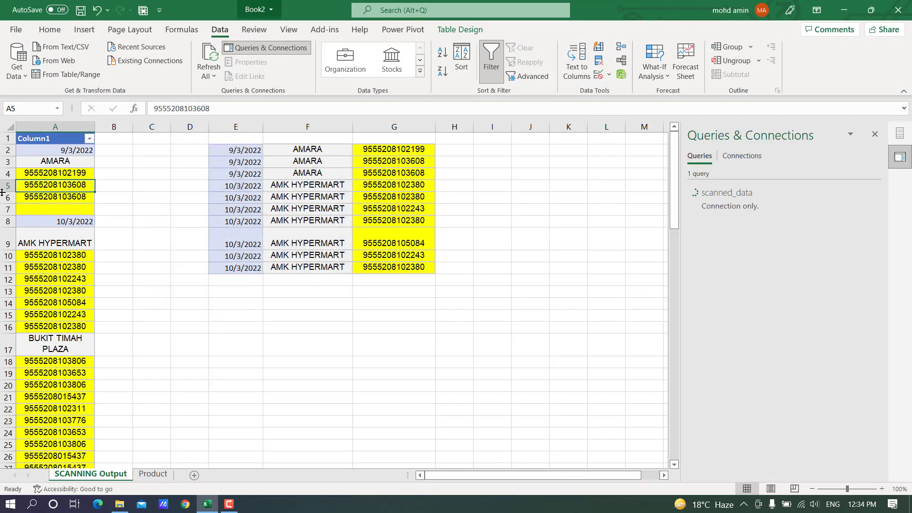
Load the Item and Product SKU table on the Product sheet into Power Query and display the product query.
click(154, 473)
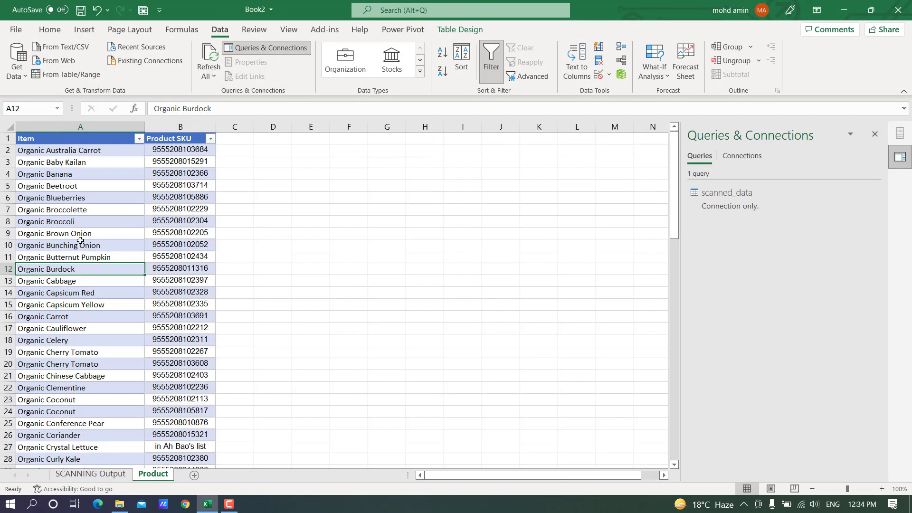
click(80, 238)
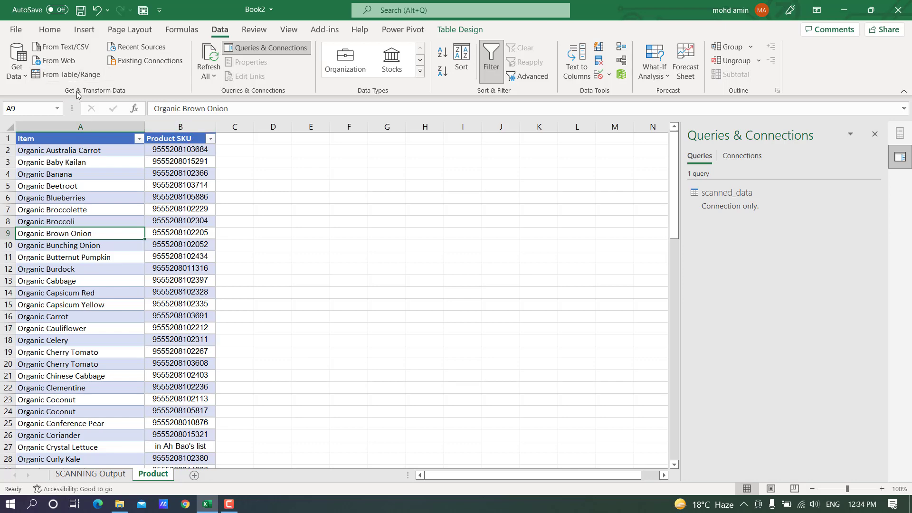
click(81, 75)
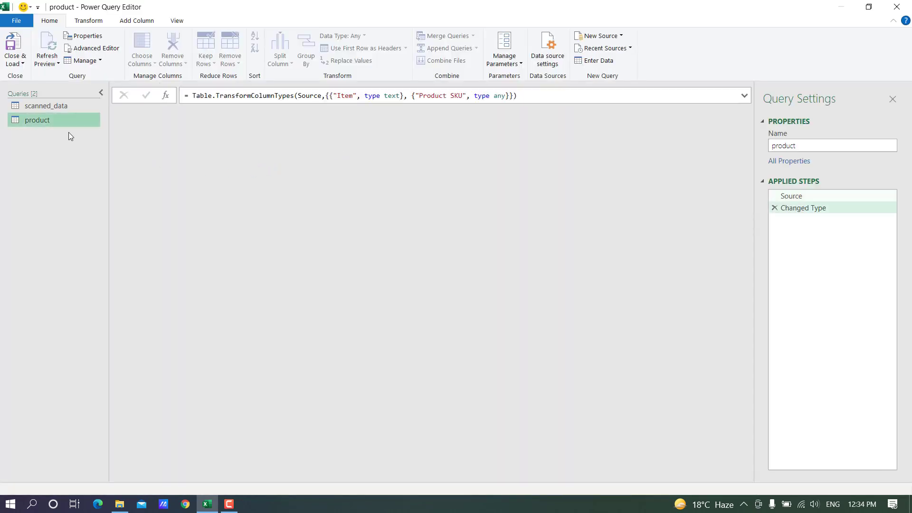
click(57, 106)
click(56, 121)
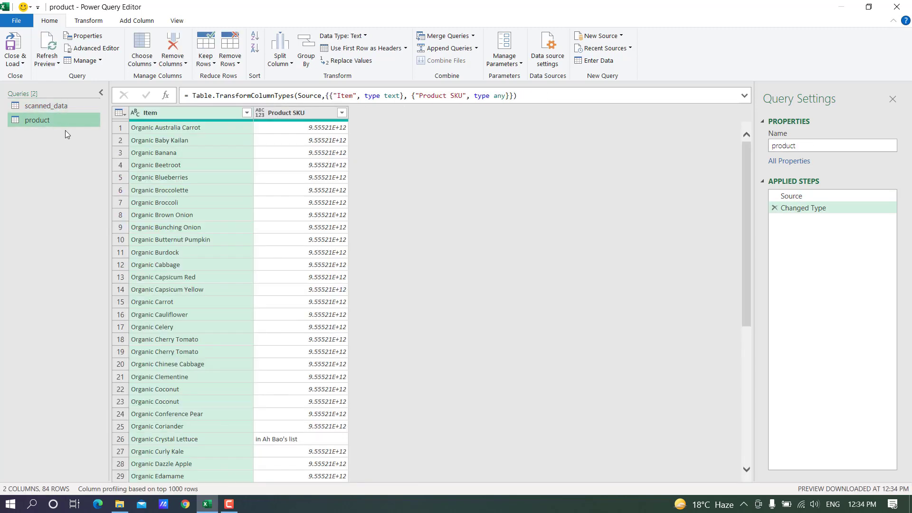
Set the data type of the Product SKU column in the product query to Text.
click(297, 113)
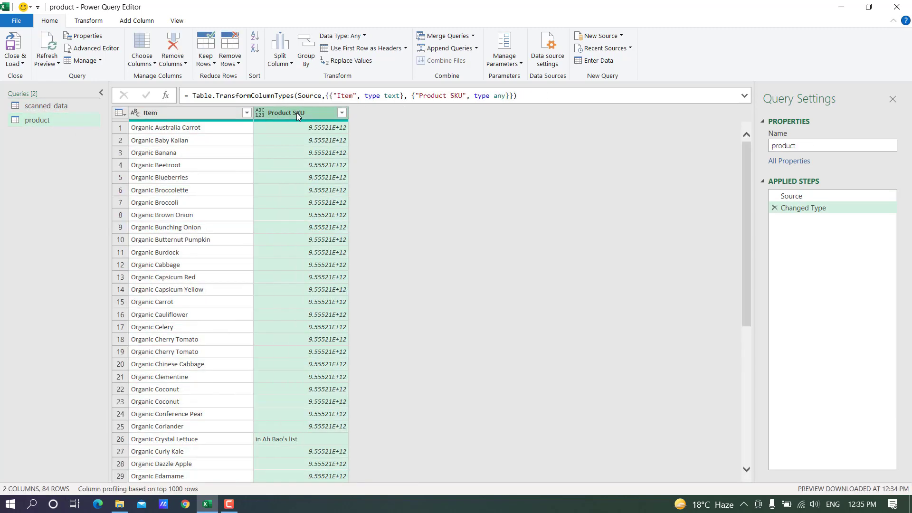
click(259, 112)
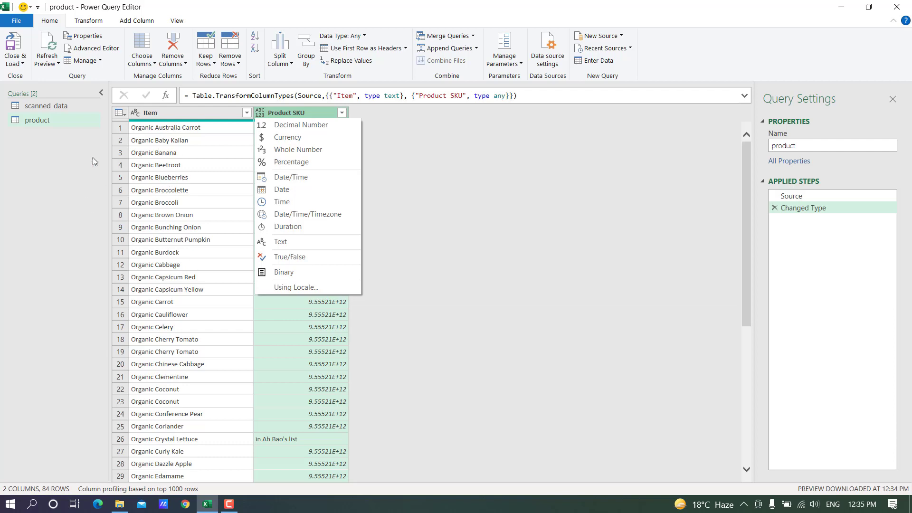
click(288, 115)
click(259, 114)
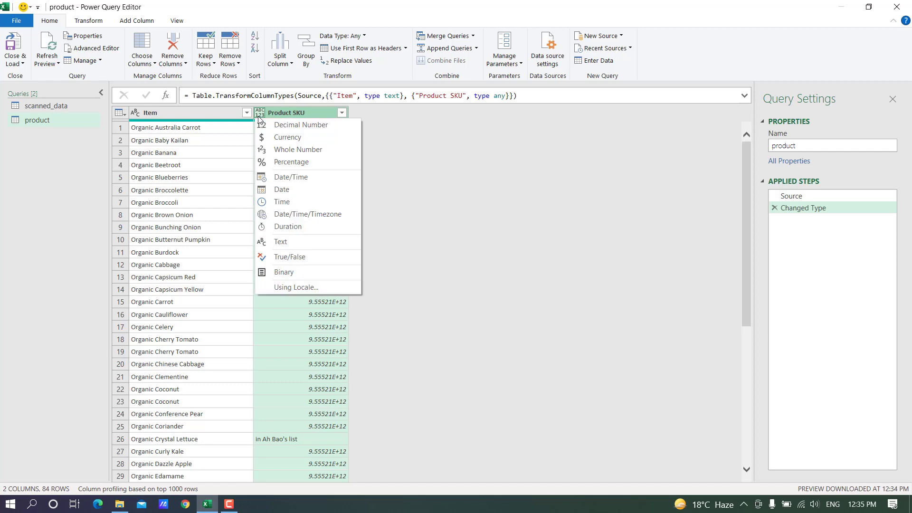
click(281, 243)
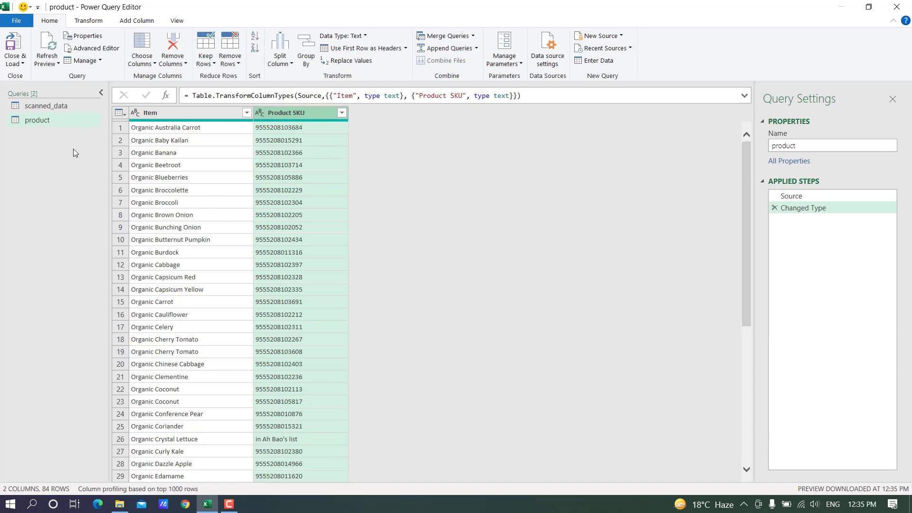
Merge product into the scanned_data query with a Left Outer join, matching SKU to Product SKU.
click(50, 106)
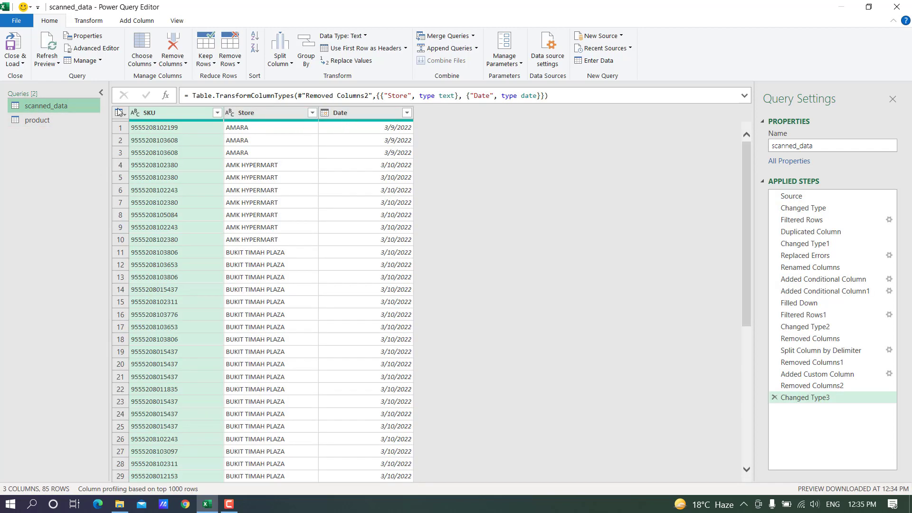
click(474, 38)
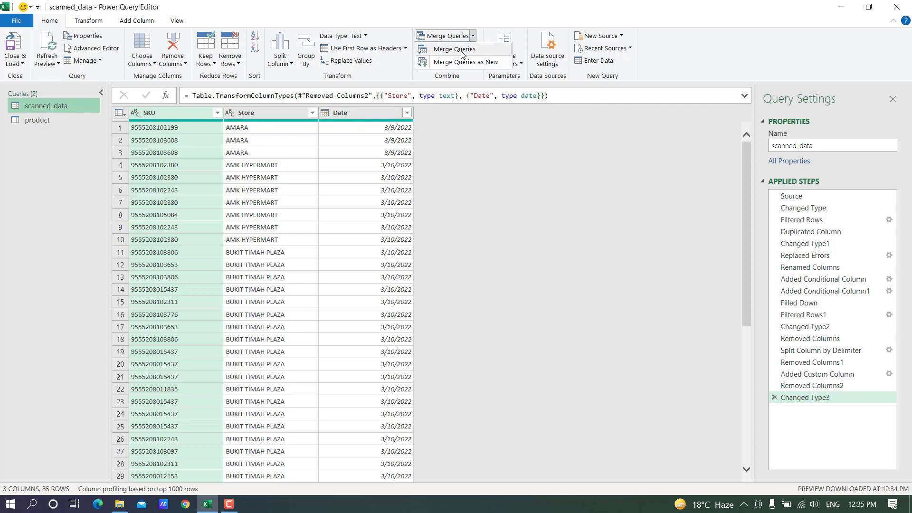
click(490, 53)
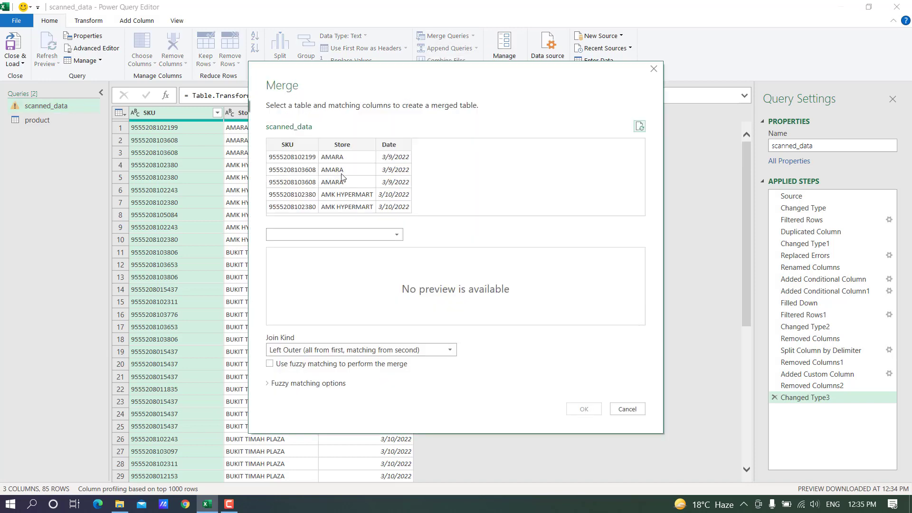
click(397, 235)
click(307, 249)
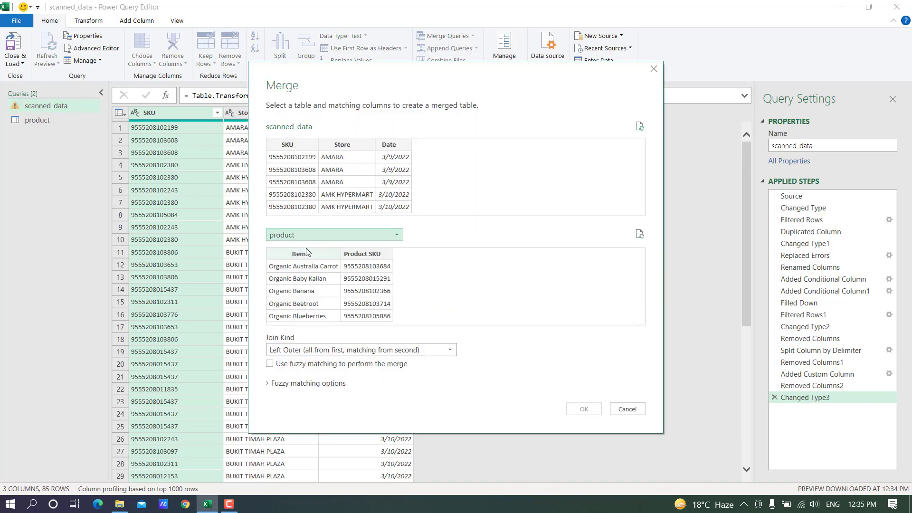
click(295, 147)
click(362, 254)
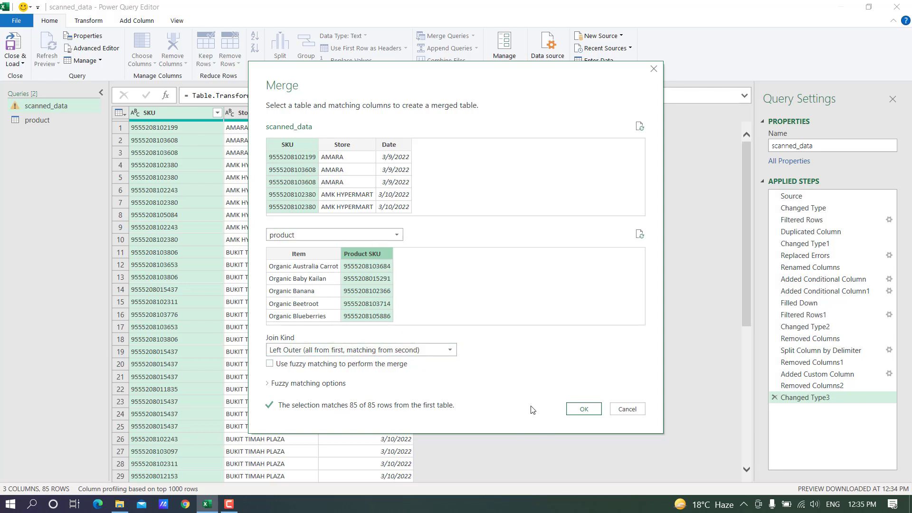
click(578, 410)
Preview the nested product tables in the first six rows of the merged column.
click(455, 127)
key(Down)
key(Down)
key(Down)
key(Down)
key(Down)
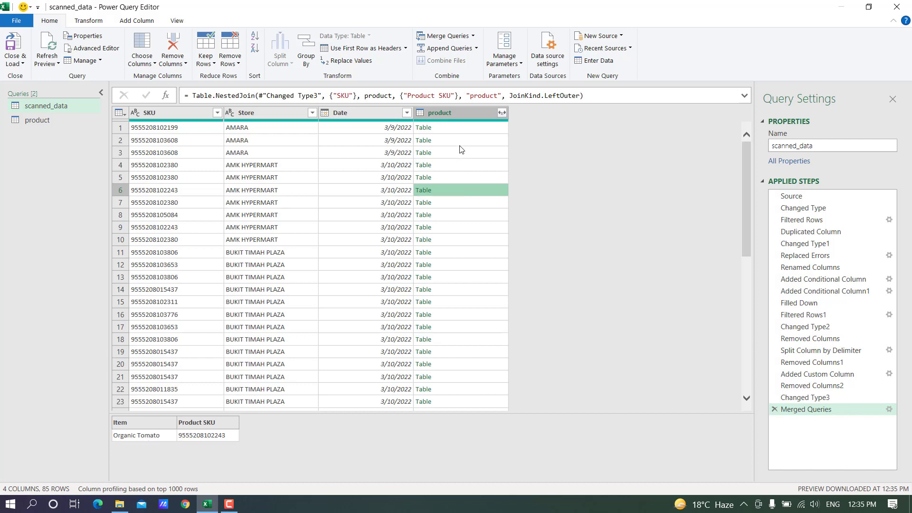
Expand the product column to Item only, without the original column name as prefix.
click(502, 113)
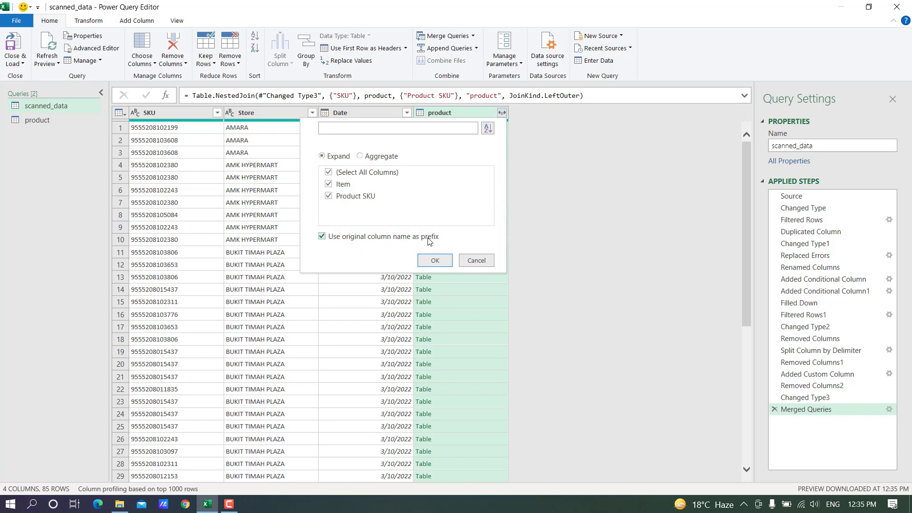
click(322, 237)
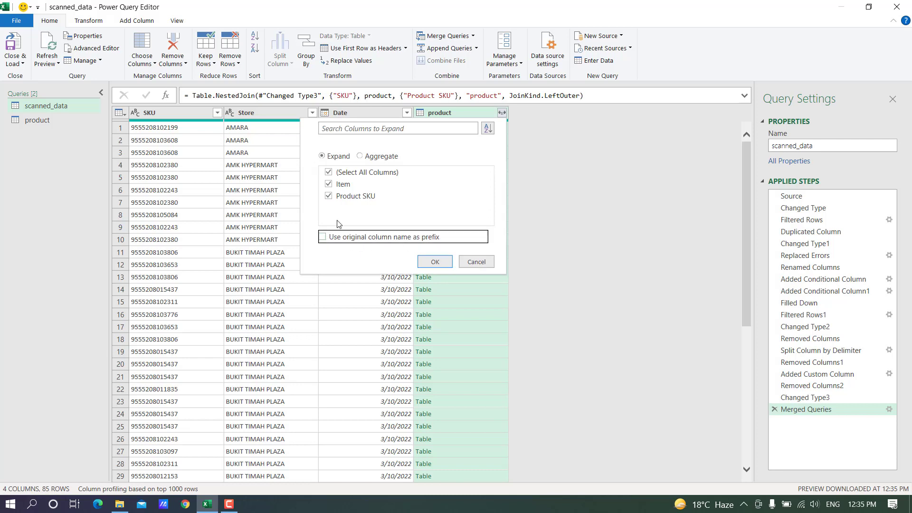
click(329, 172)
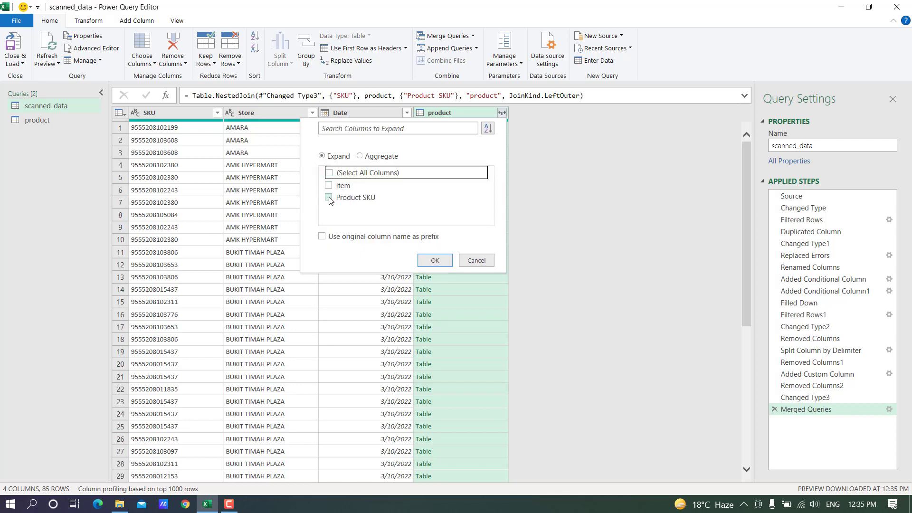
click(329, 185)
click(434, 260)
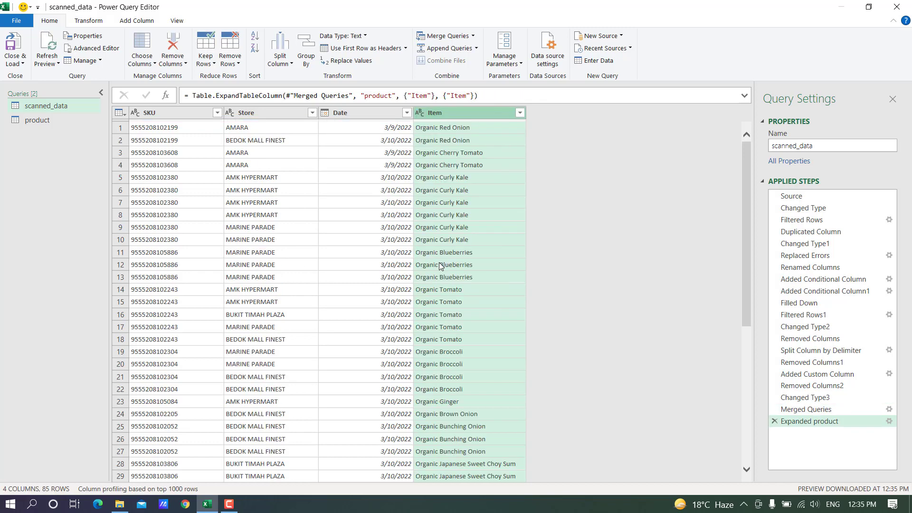
Check the expanded Item column, close the query editor and load the product query as a connection only.
scroll(466, 378, down, 6)
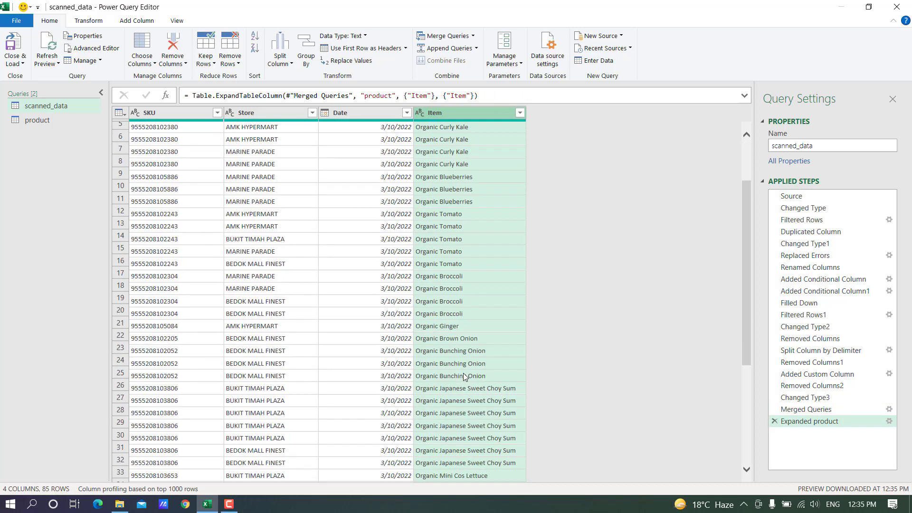
scroll(466, 378, up, 6)
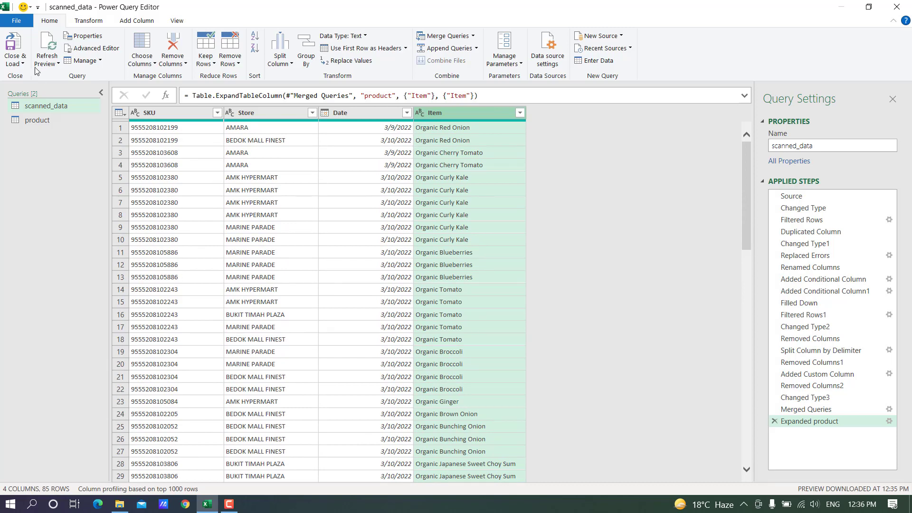
click(15, 61)
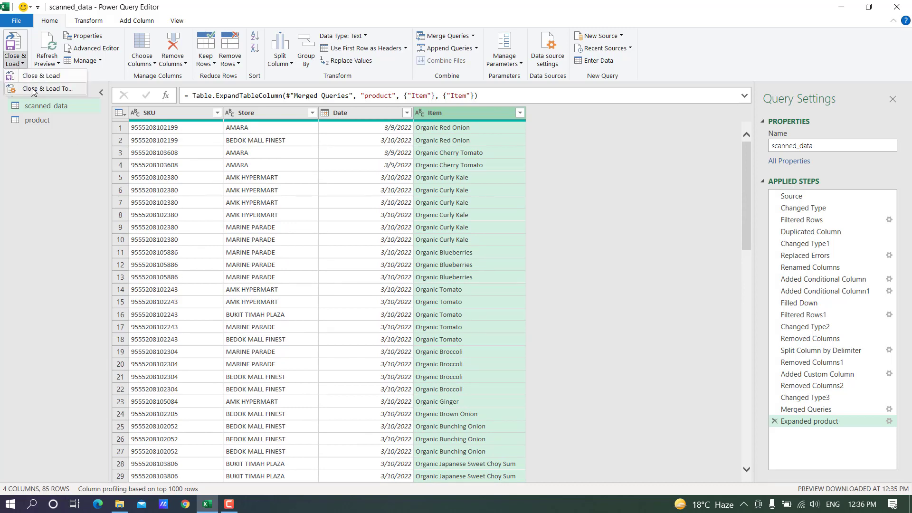
click(32, 89)
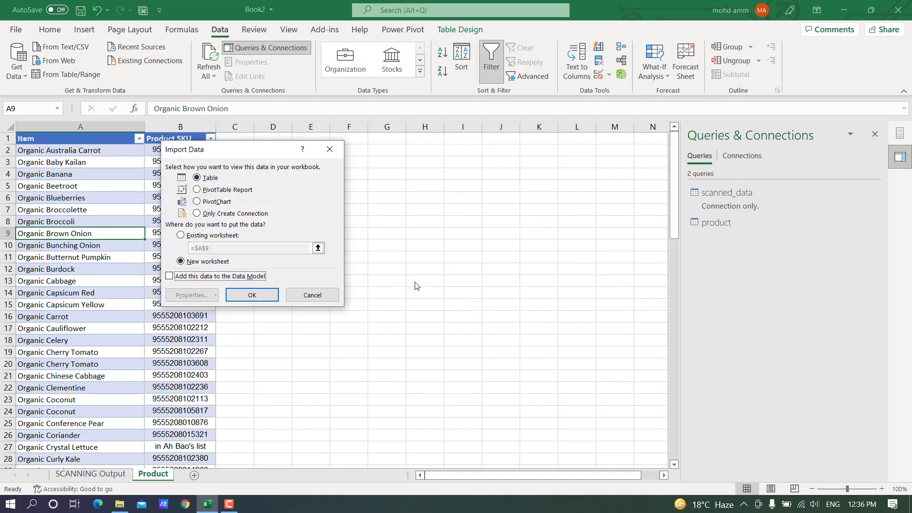
click(230, 215)
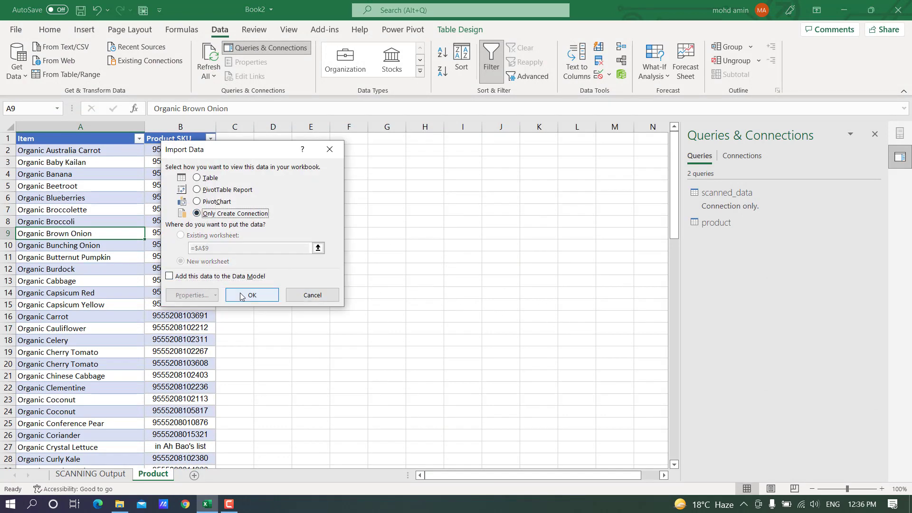
click(247, 295)
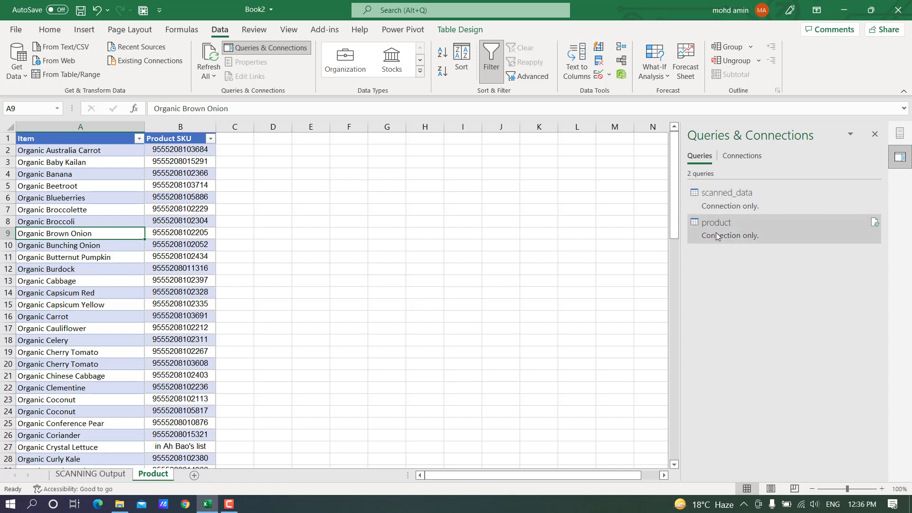
Load the scanned_data query as a table on a new worksheet.
mouse_move(715, 233)
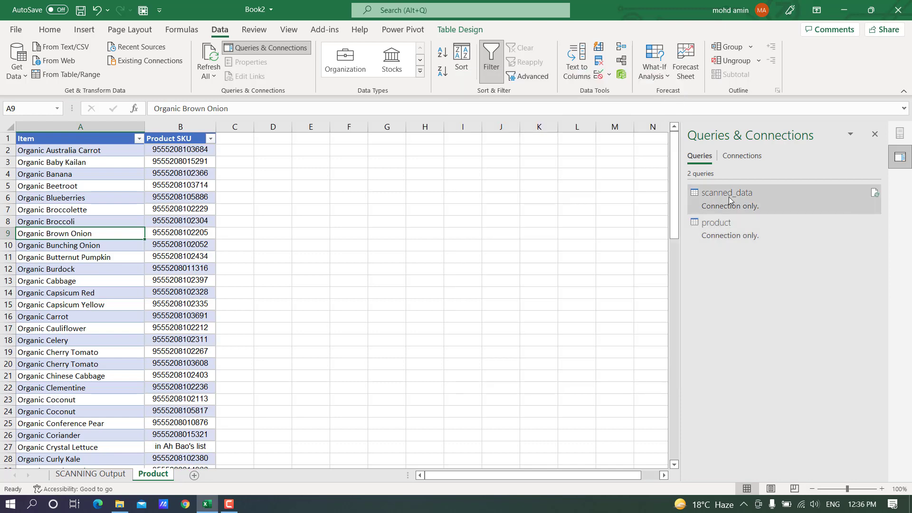
click(729, 196)
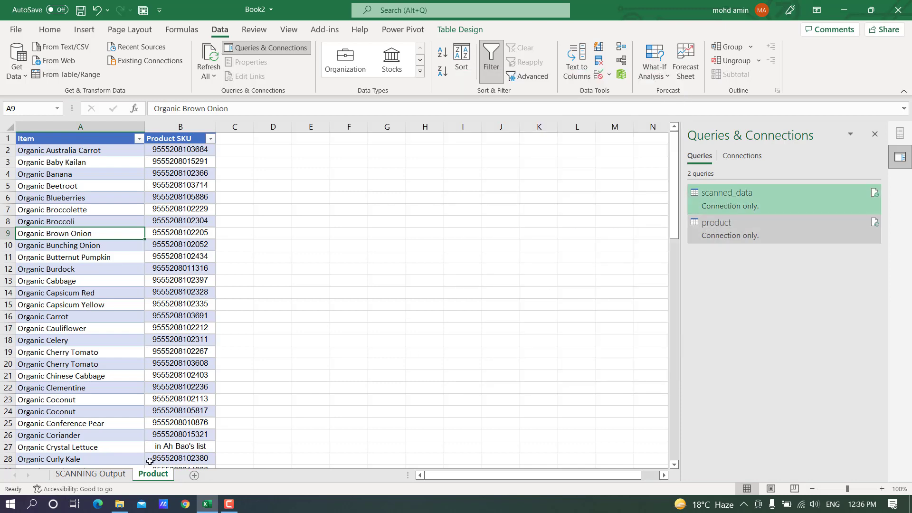
right_click(745, 203)
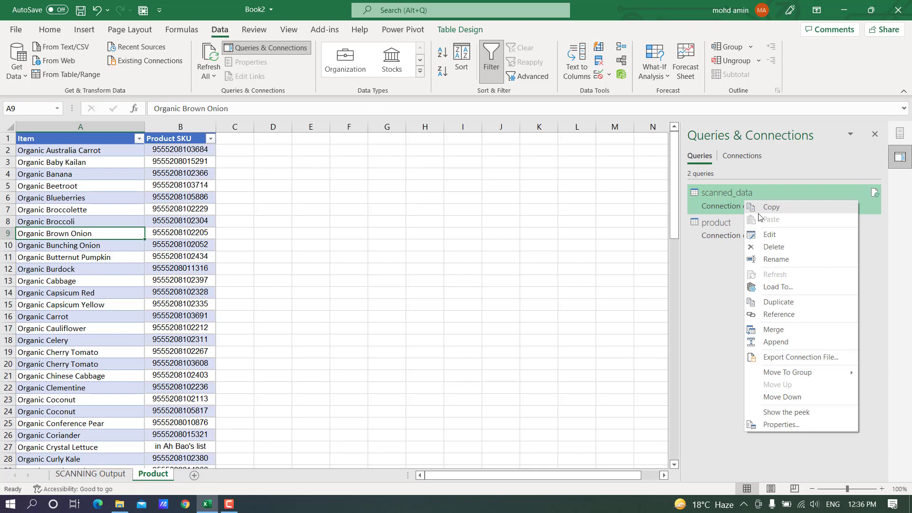
click(781, 289)
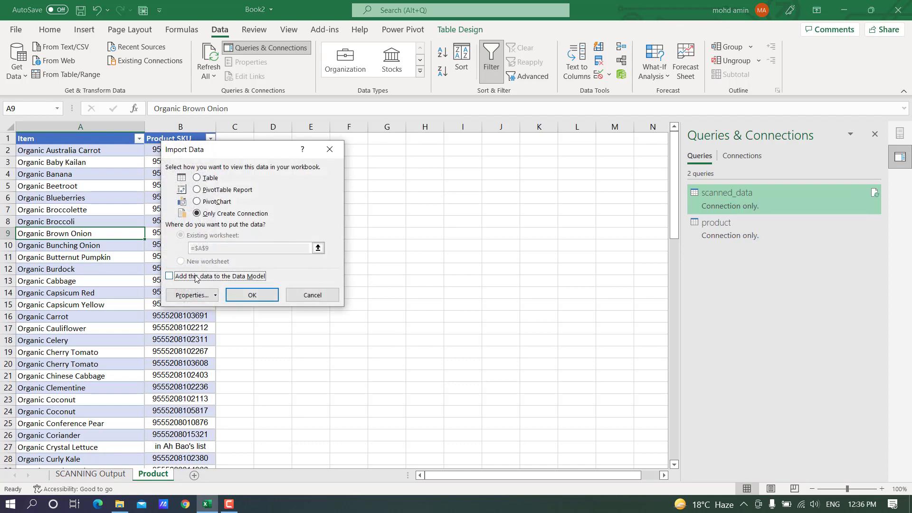
click(205, 178)
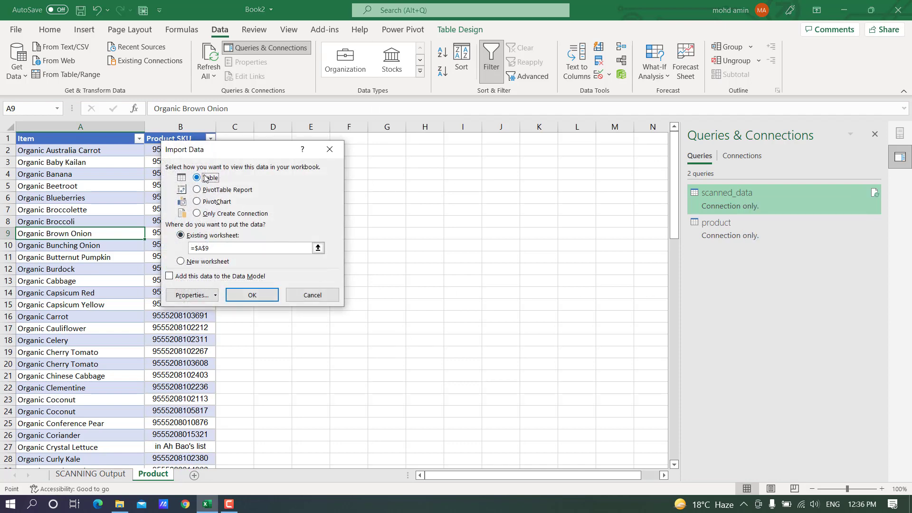
click(181, 262)
click(243, 299)
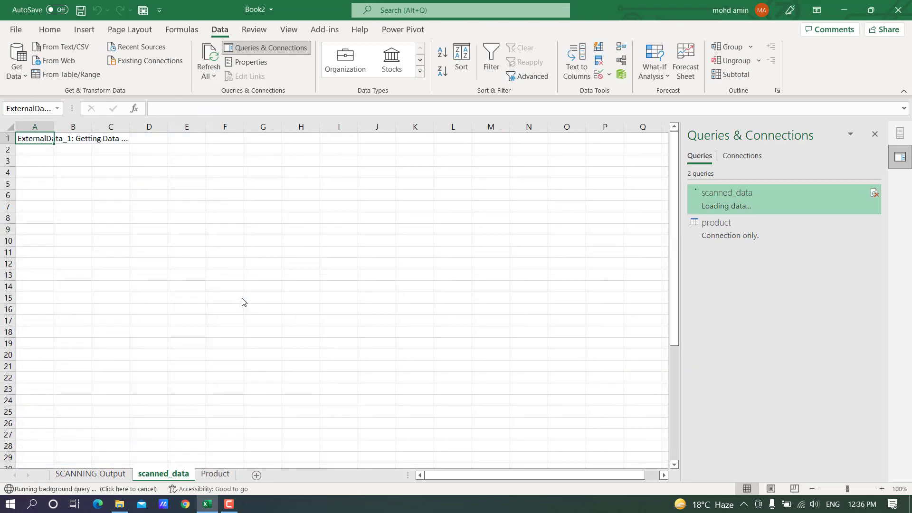
Review the SKU, Store, Date and Item columns of the loaded scanned_data table.
click(151, 275)
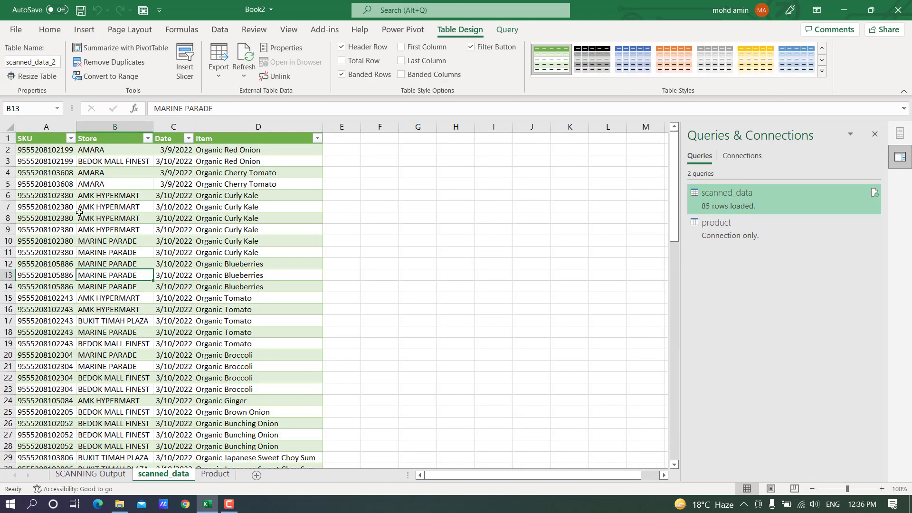
click(55, 128)
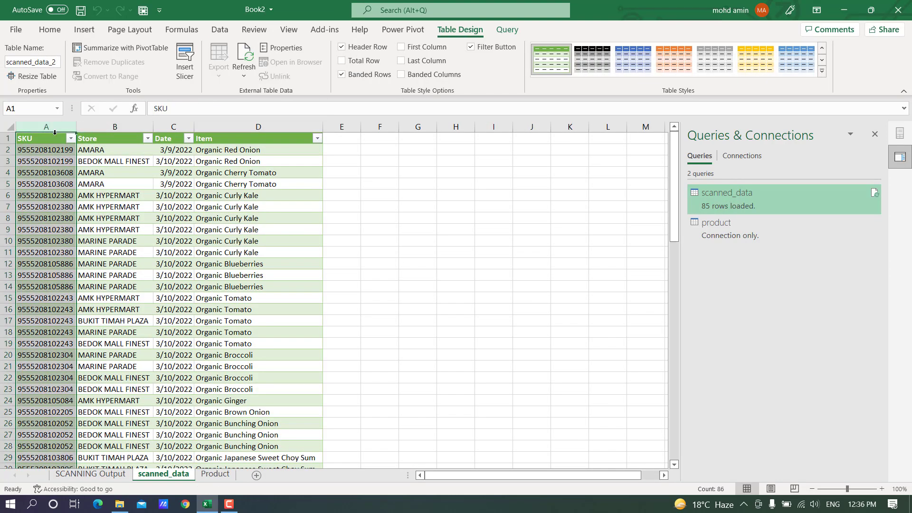
click(114, 127)
click(172, 127)
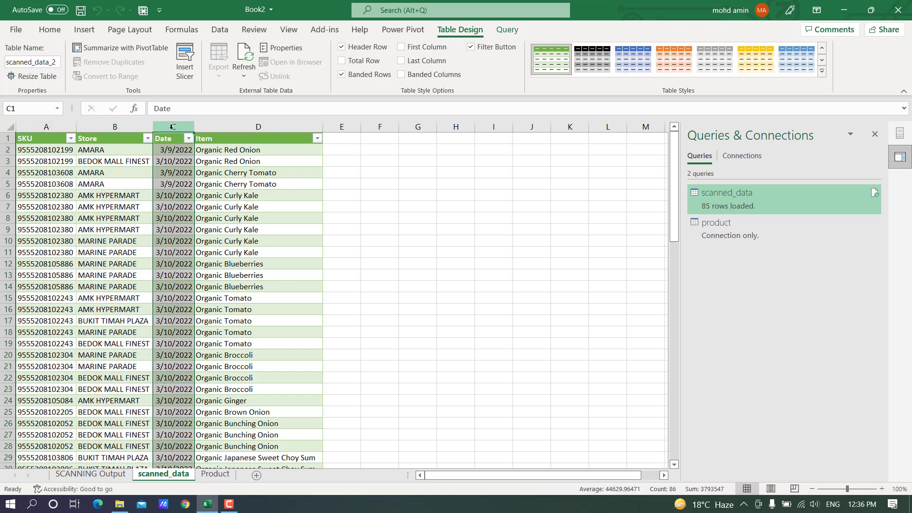
click(221, 127)
click(255, 293)
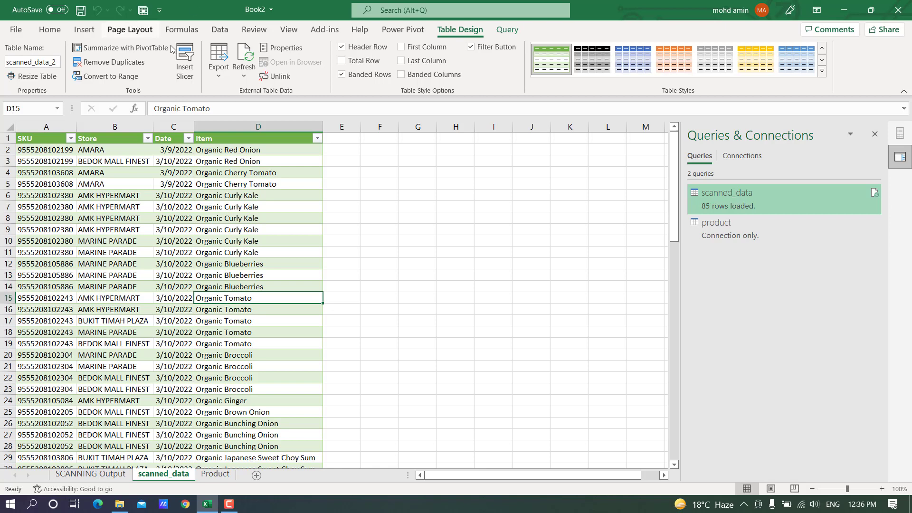
Create a PivotTable from the scanned_data table on a new worksheet, with Store and Item as rows and the count of Item as values.
click(256, 183)
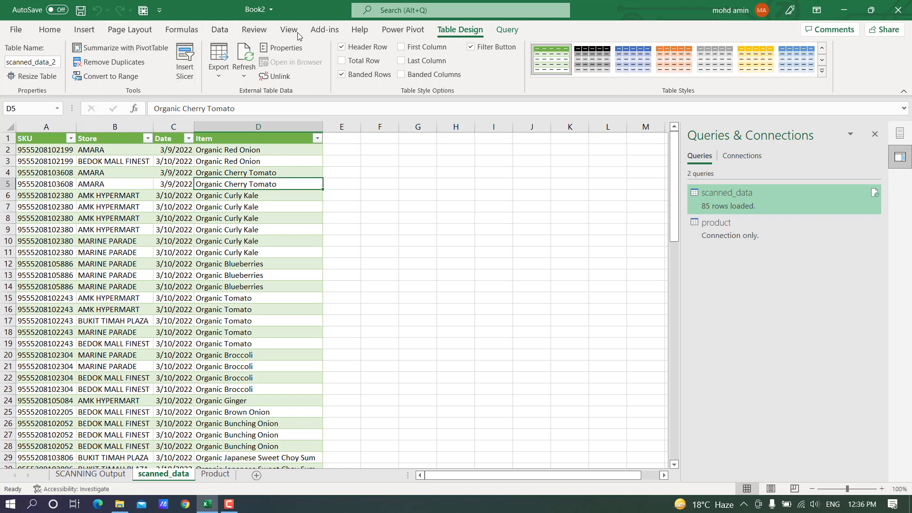
click(120, 47)
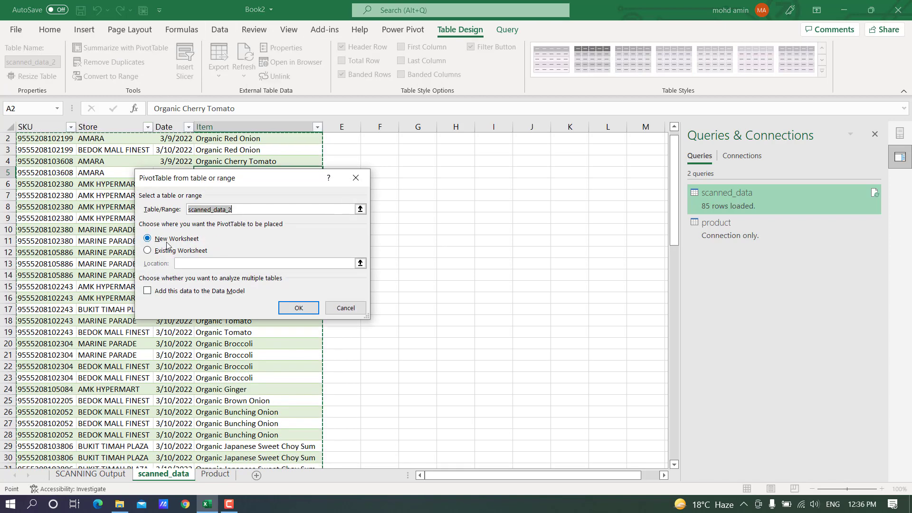
click(290, 309)
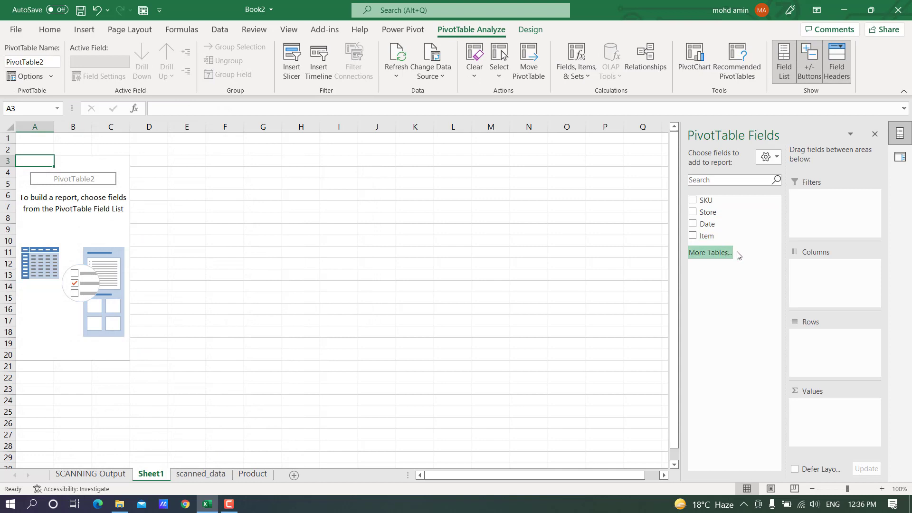
drag(723, 213, 798, 335)
drag(706, 239, 831, 354)
drag(708, 236, 832, 418)
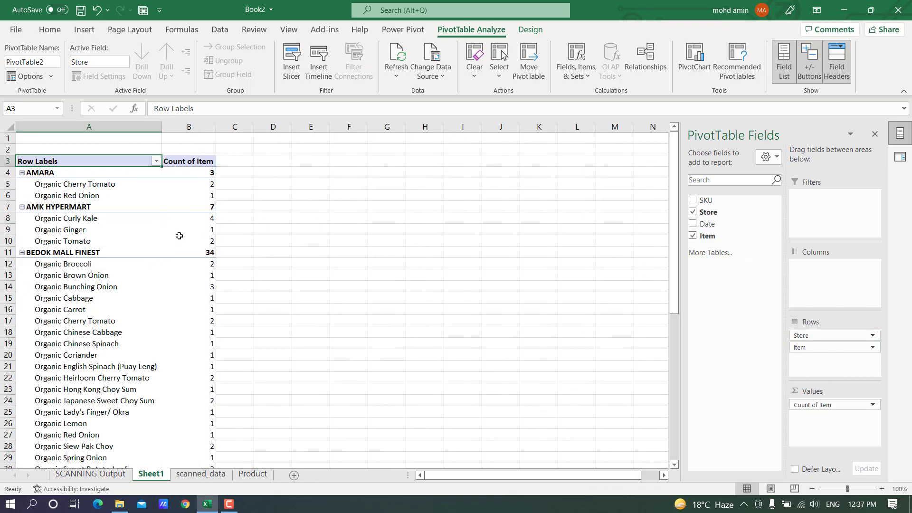
Examine the item counts under each store in the PivotTable, starting with the AMARA group.
click(125, 202)
scroll(125, 305, down, 4)
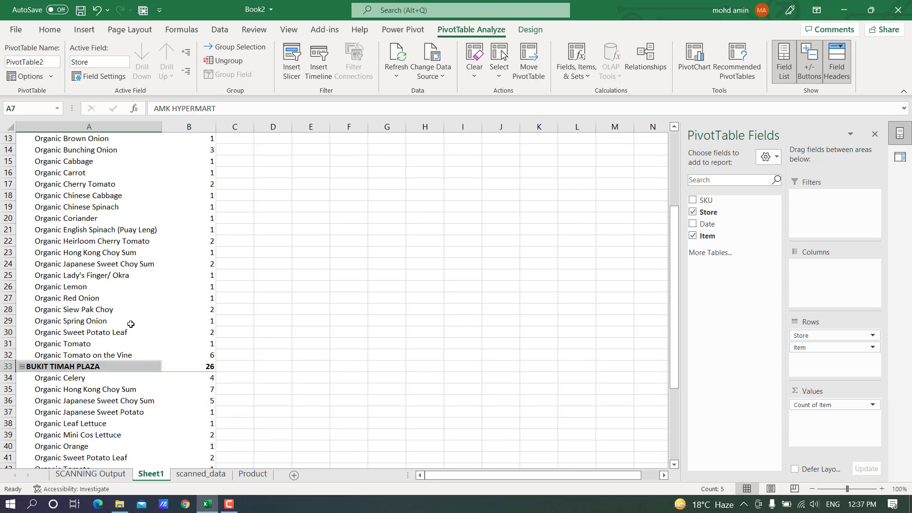
scroll(128, 311, up, 4)
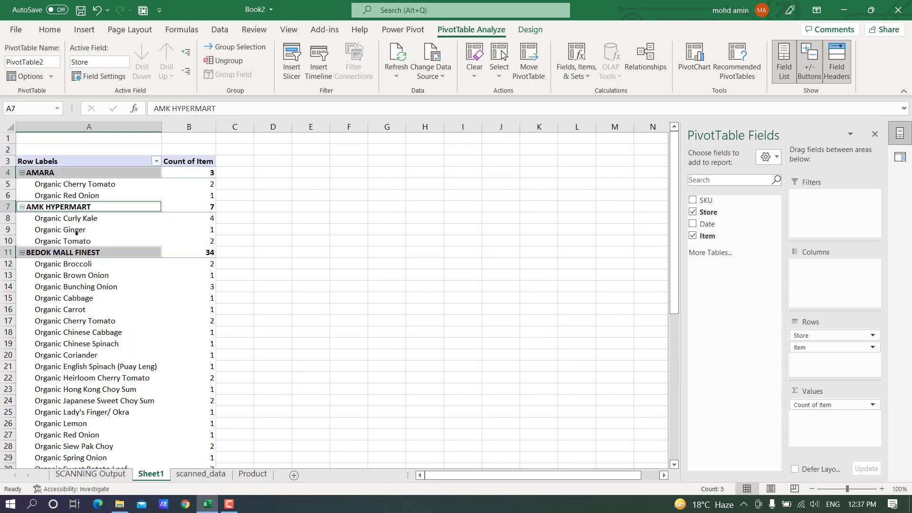
click(51, 176)
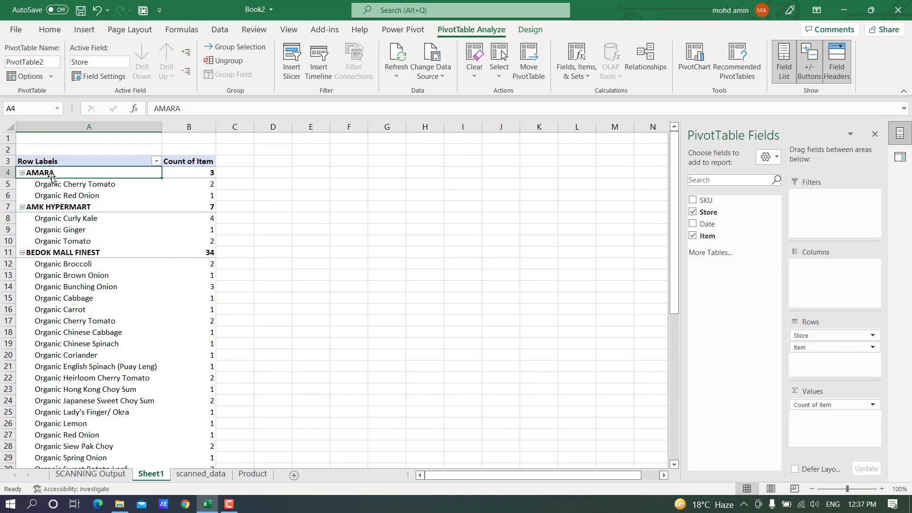
click(203, 172)
click(113, 185)
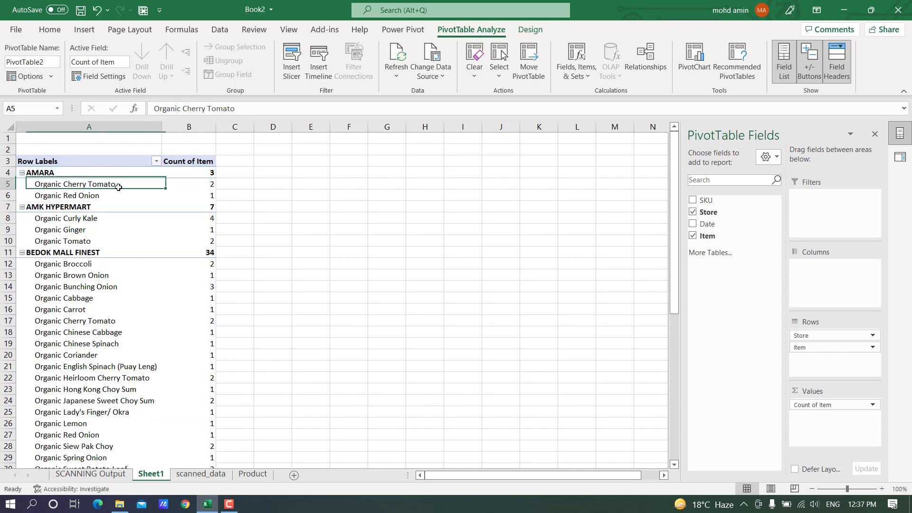
click(97, 196)
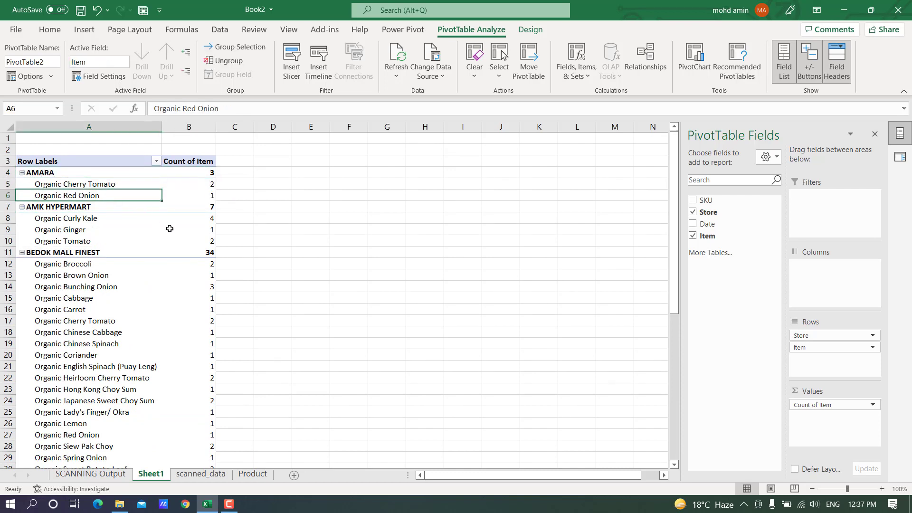
mouse_move(169, 228)
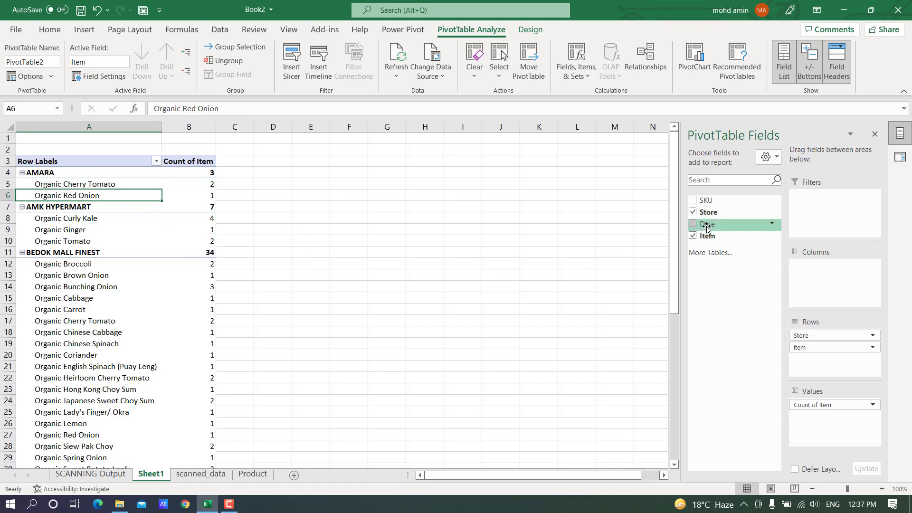
Try splitting the PivotTable's item counts by Date across the columns.
drag(701, 231, 828, 288)
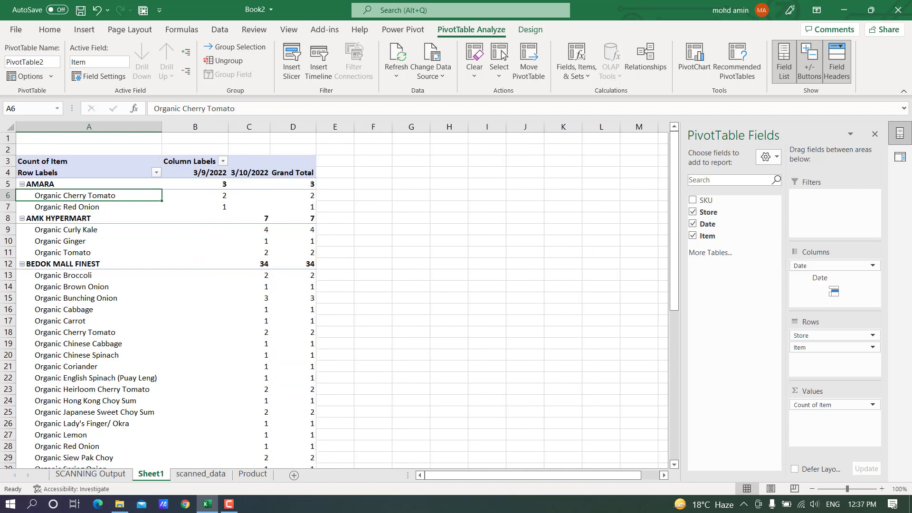
click(210, 176)
click(243, 172)
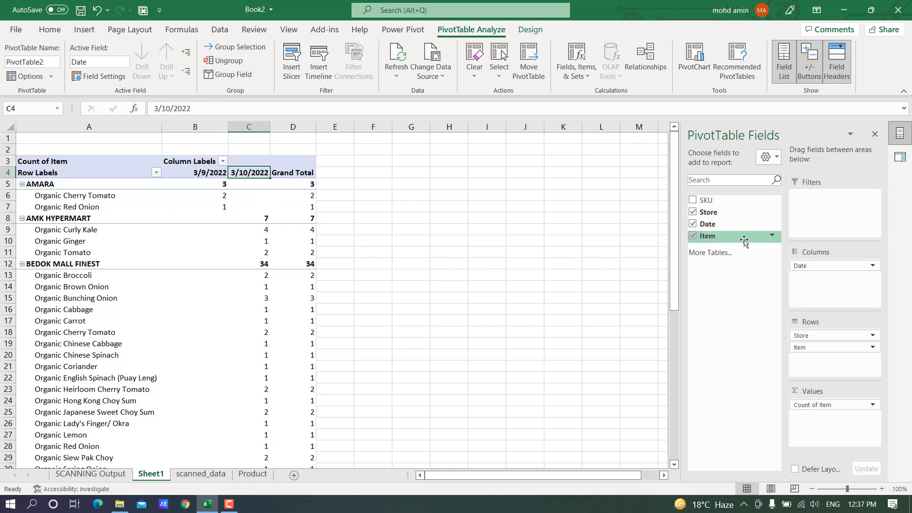
drag(798, 265, 667, 285)
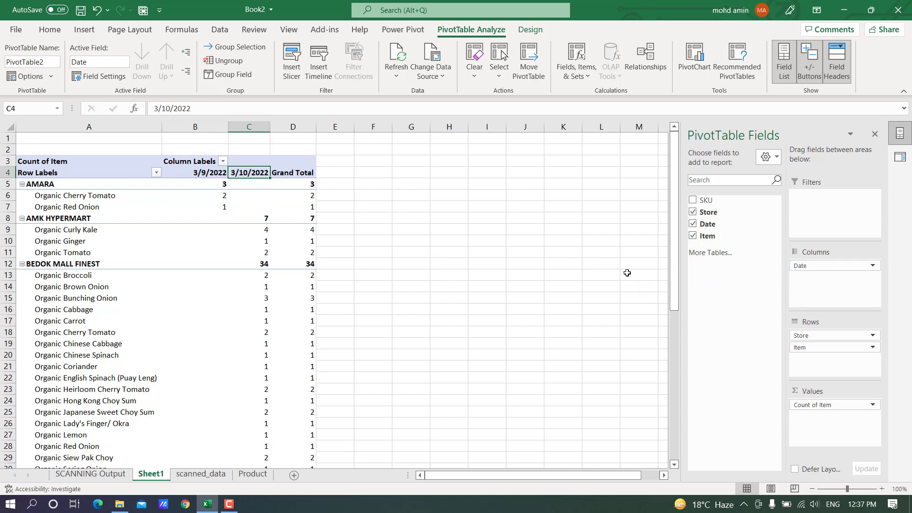
Insert a Date slicer for the PivotTable and place it beside the report.
click(183, 224)
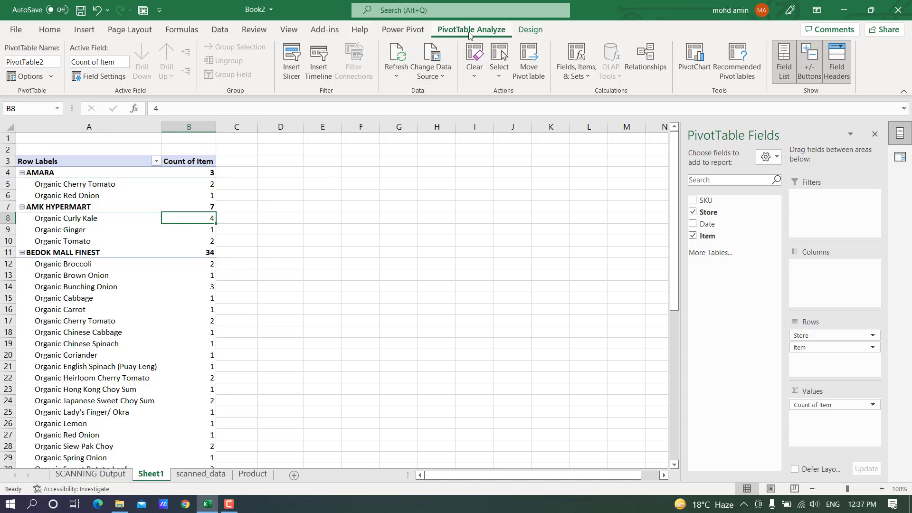
click(293, 62)
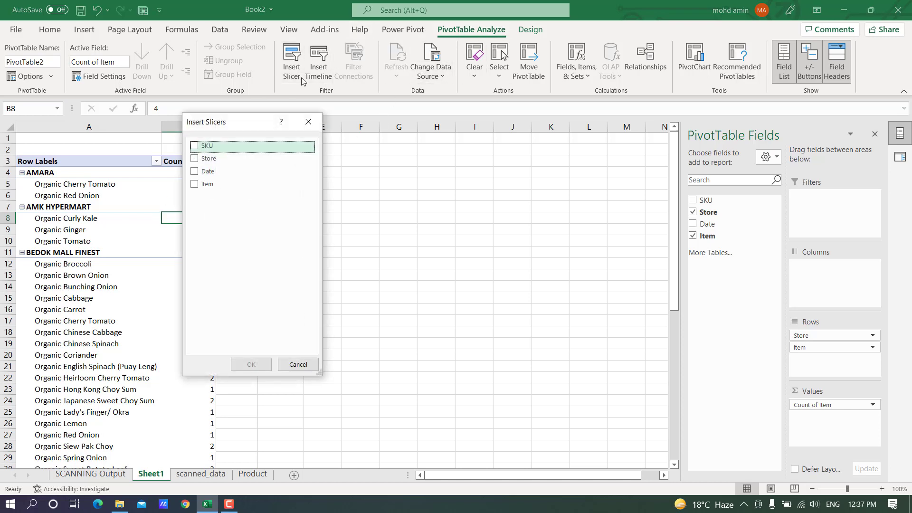
click(194, 172)
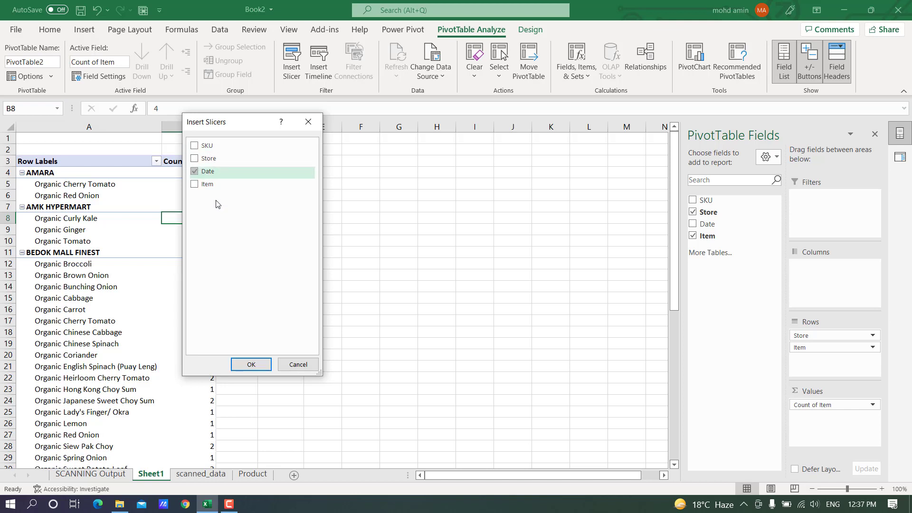
click(251, 362)
drag(326, 241, 373, 175)
Switch the Date slicer between 3/9/2022 and 3/10/2022, leave it filtered to 3/10/2022 and move the slicer slightly closer to the PivotTable.
click(388, 187)
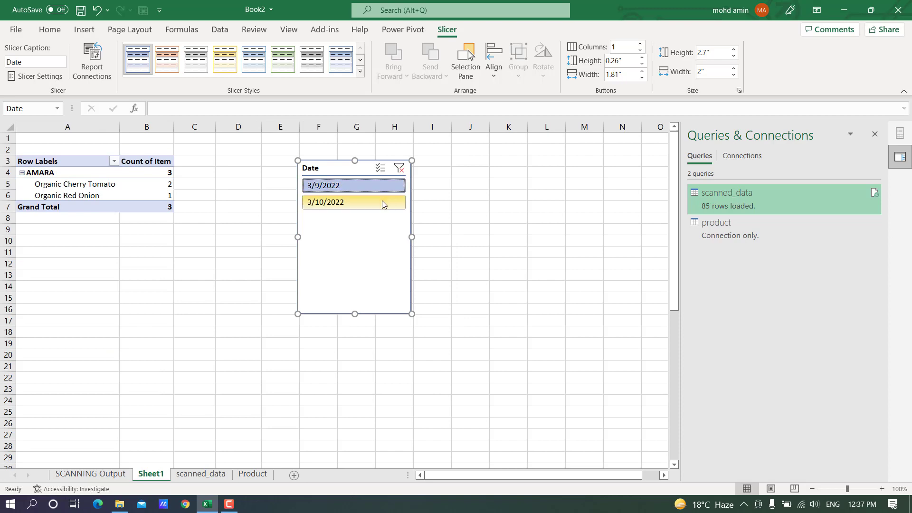
click(382, 202)
click(384, 186)
click(378, 199)
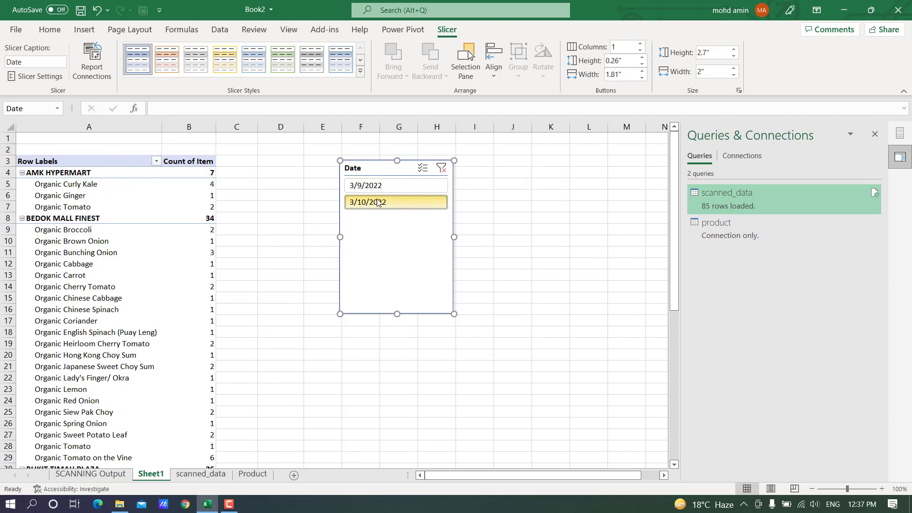
drag(383, 175, 358, 181)
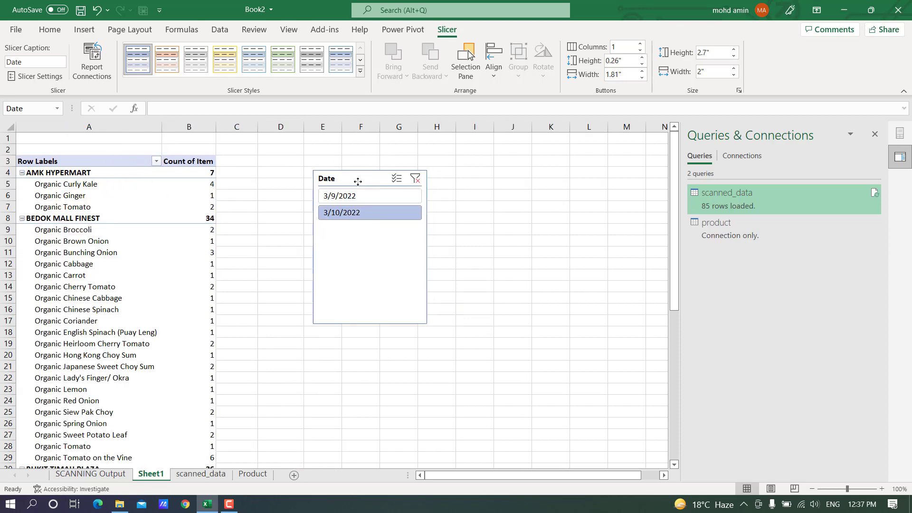